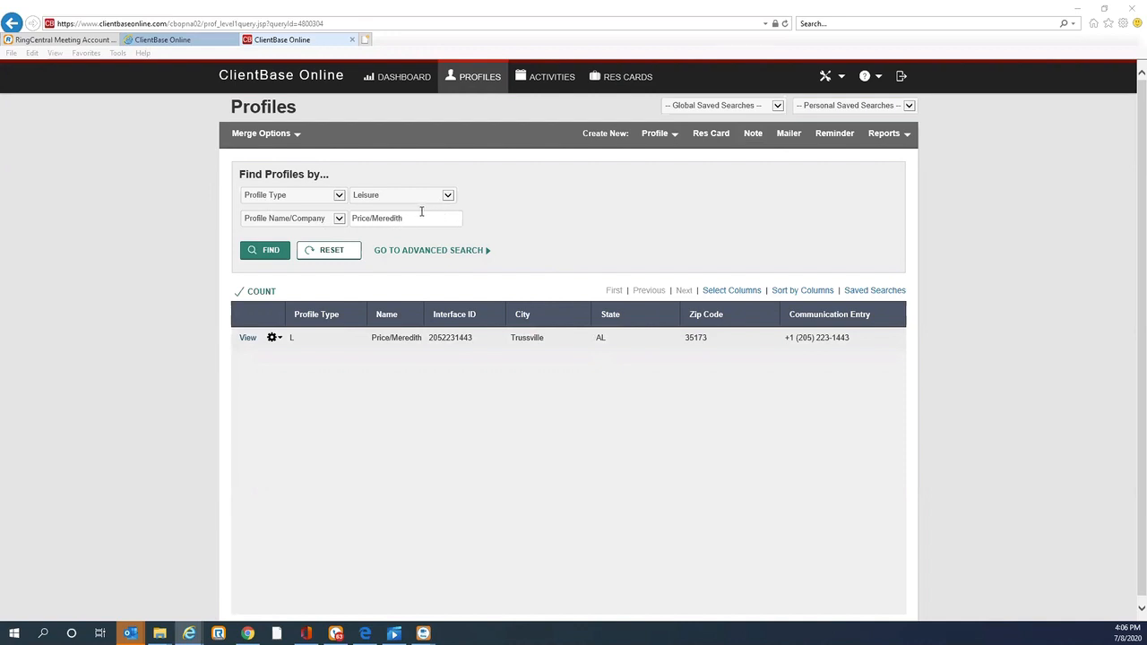
left_click(249, 339)
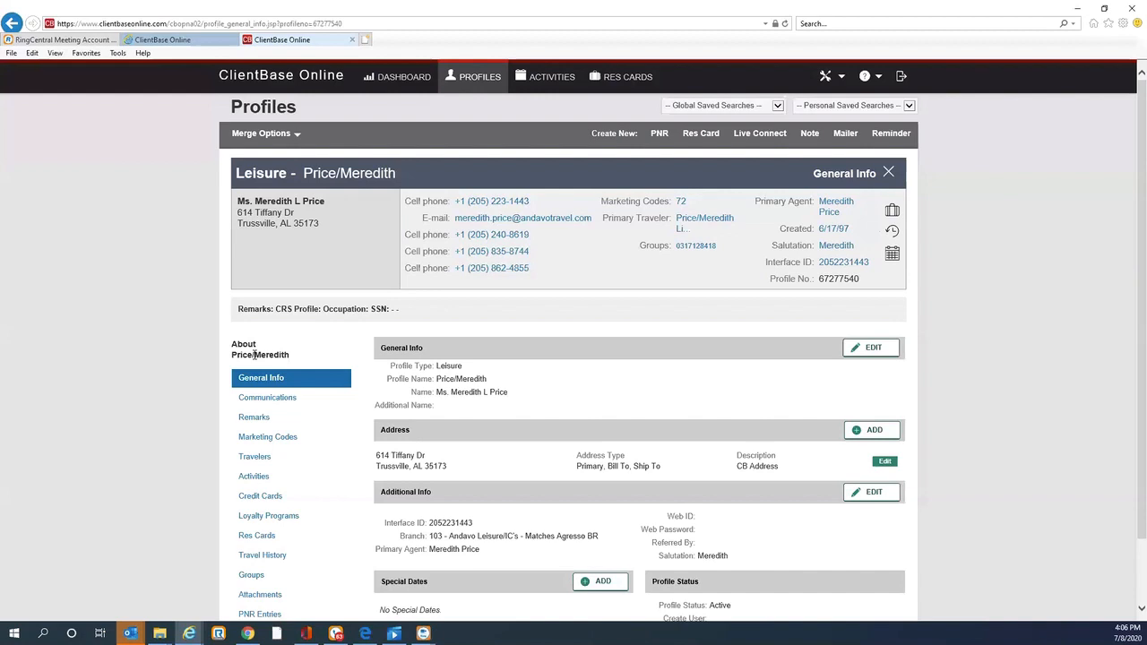
left_click(263, 538)
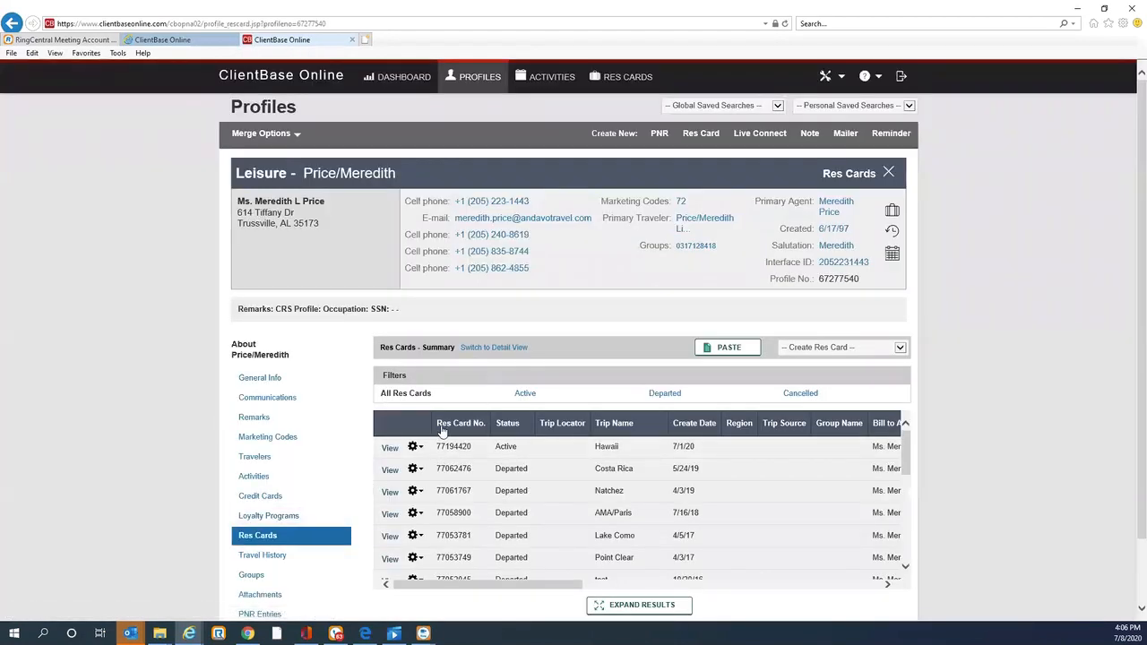
left_click(391, 449)
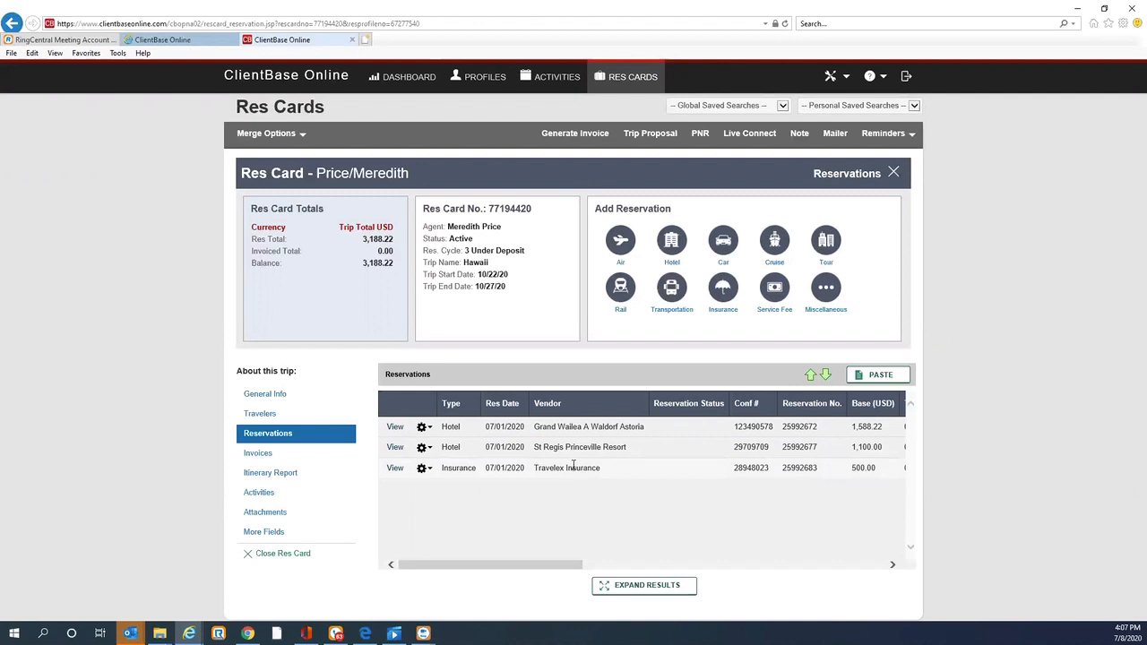
Step: Start generating an invoice and set its payment to Credit Card, choosing the first stored American Express card
left_click(558, 135)
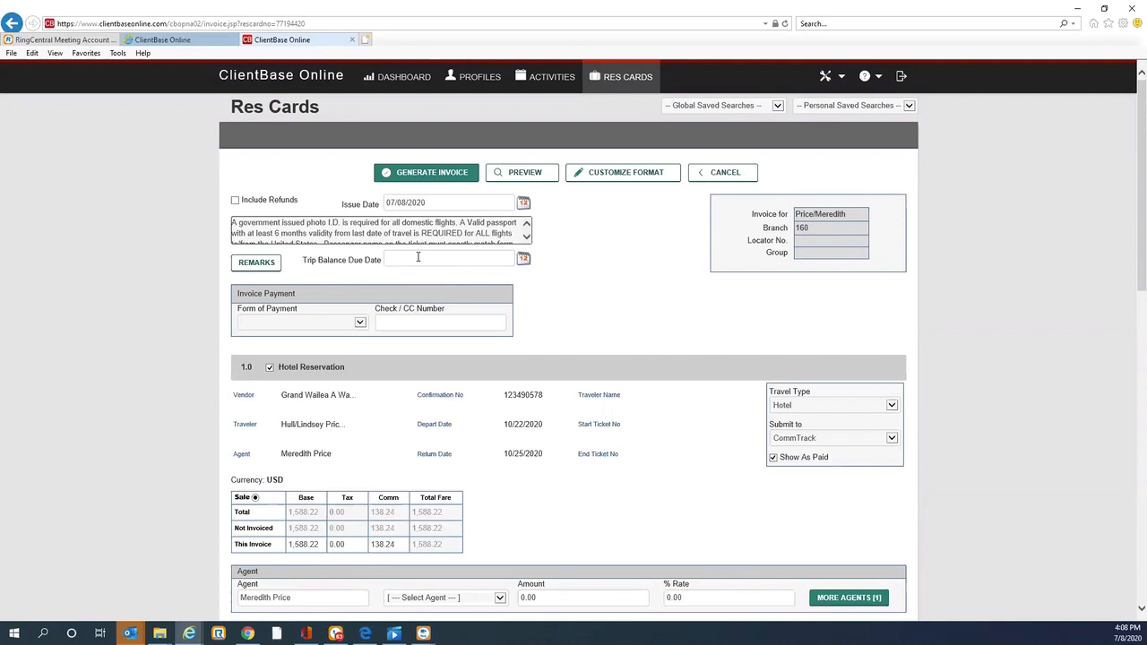
left_click(360, 323)
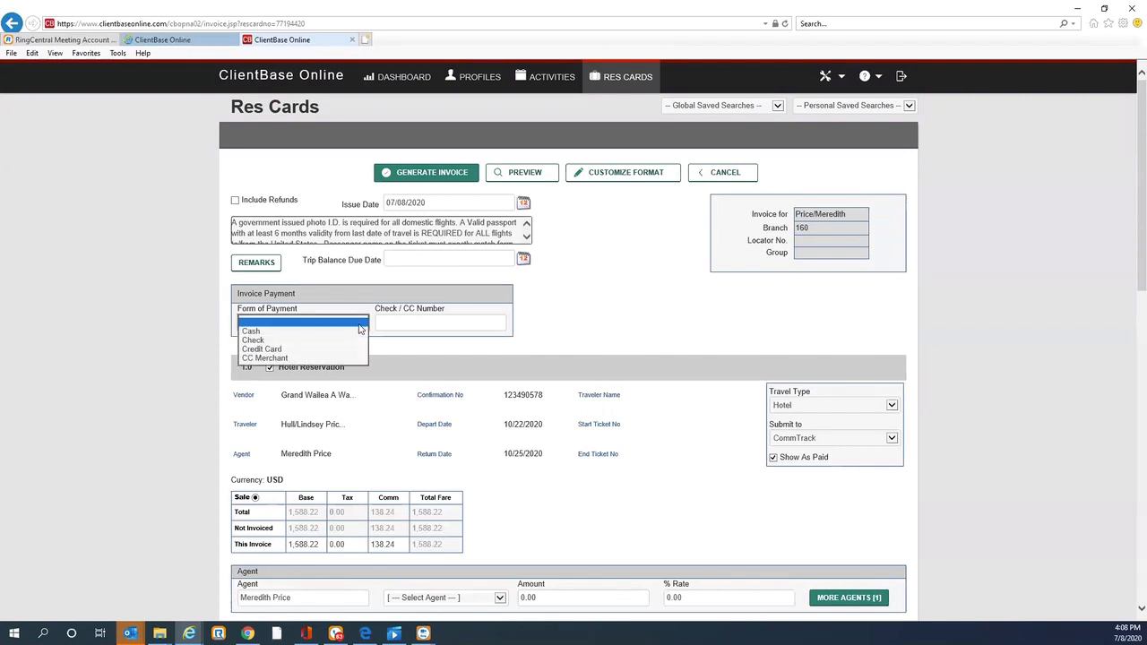
left_click(246, 349)
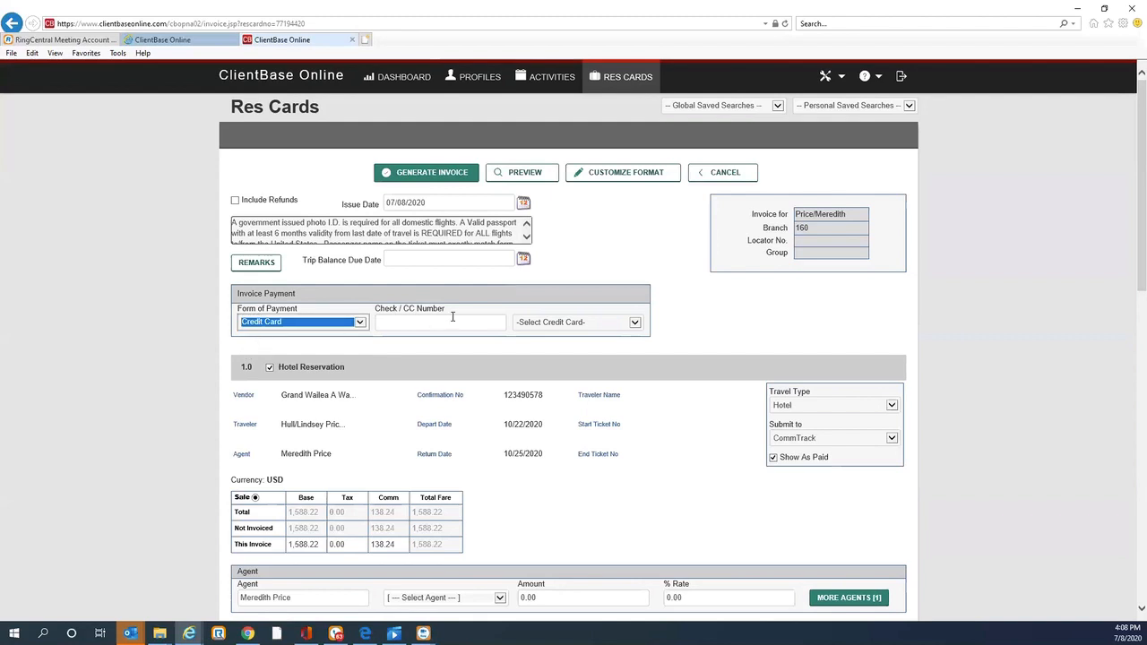
left_click(636, 326)
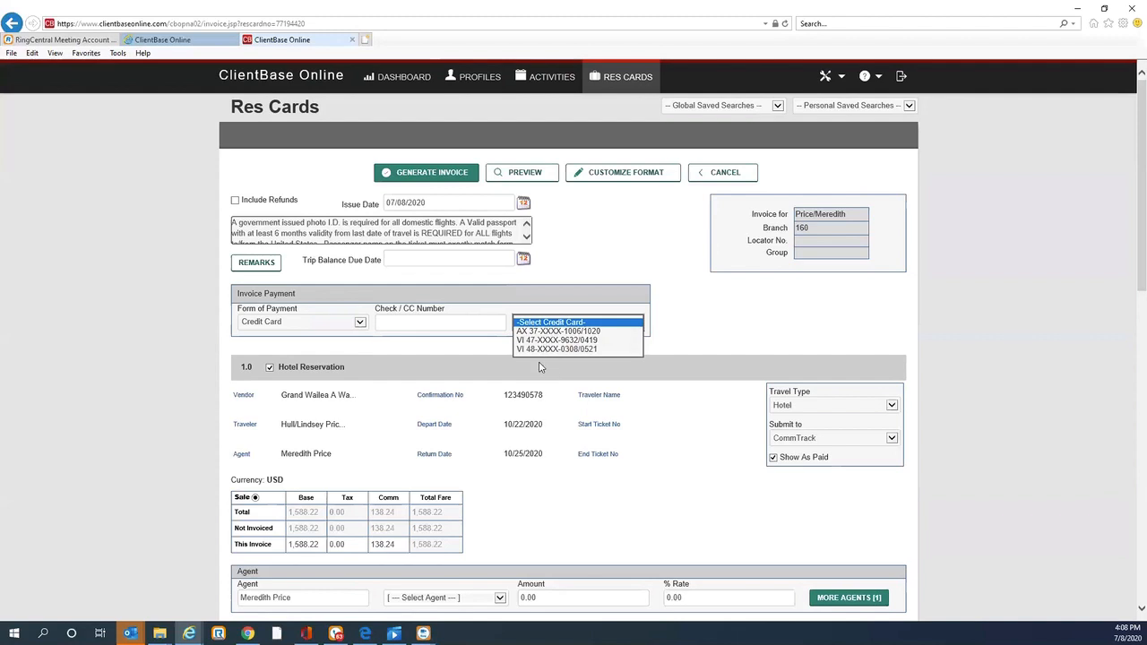
left_click(546, 332)
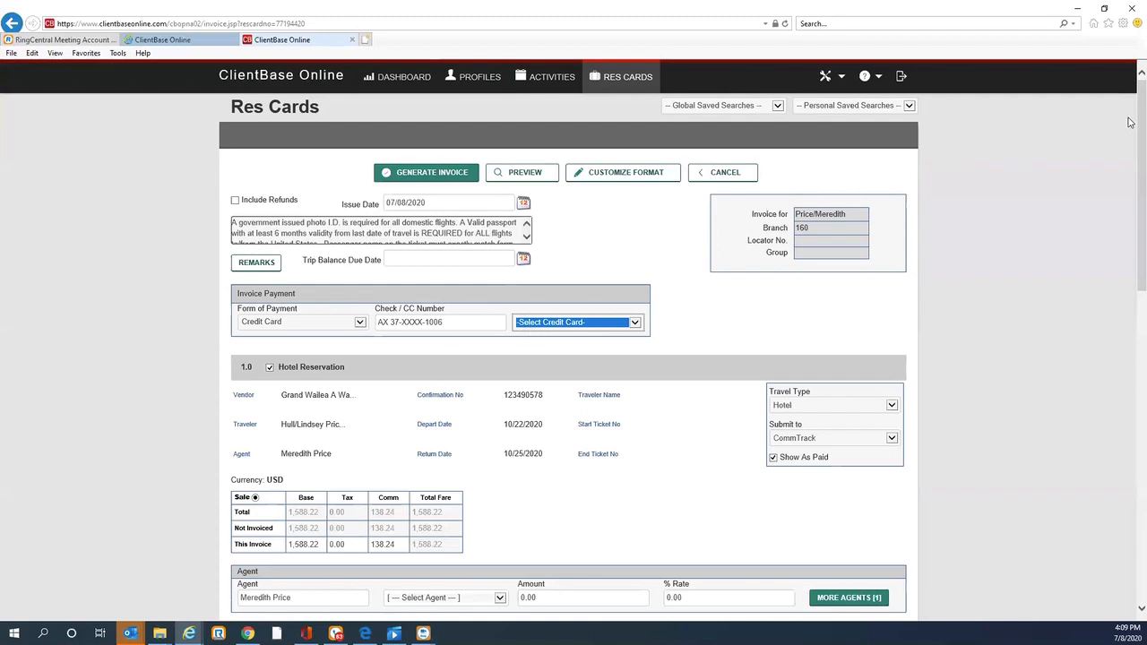
Step: Review the reservation items, agents and booking payments listed on the invoice form
left_click_drag(1142, 123, 910, 193)
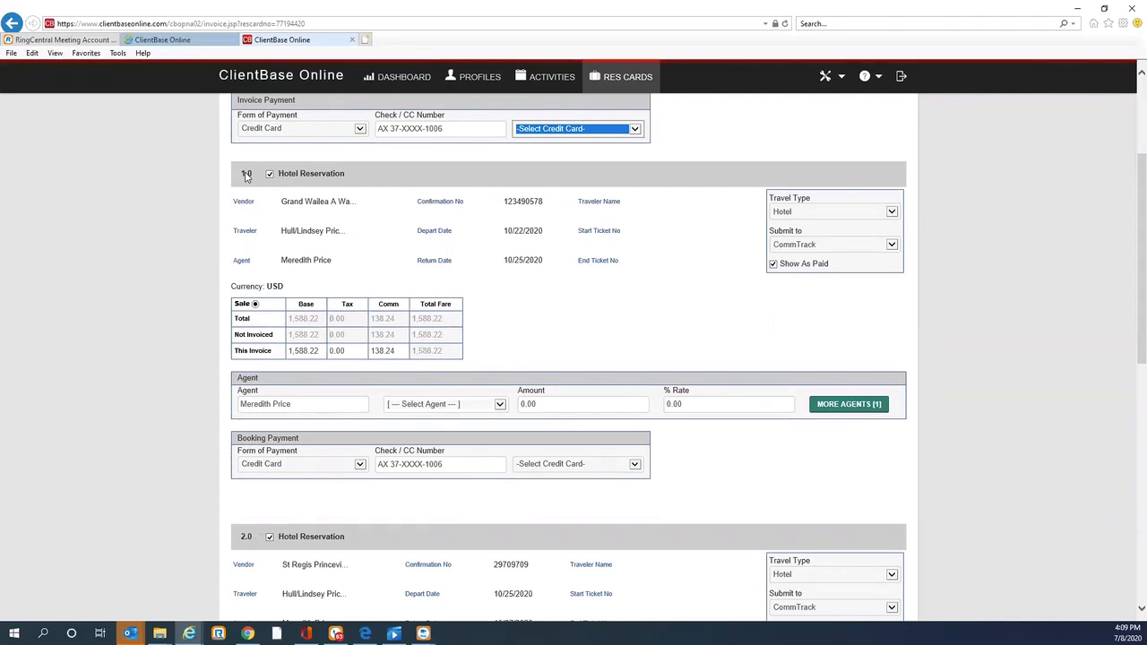
left_click_drag(1129, 230, 1094, 241)
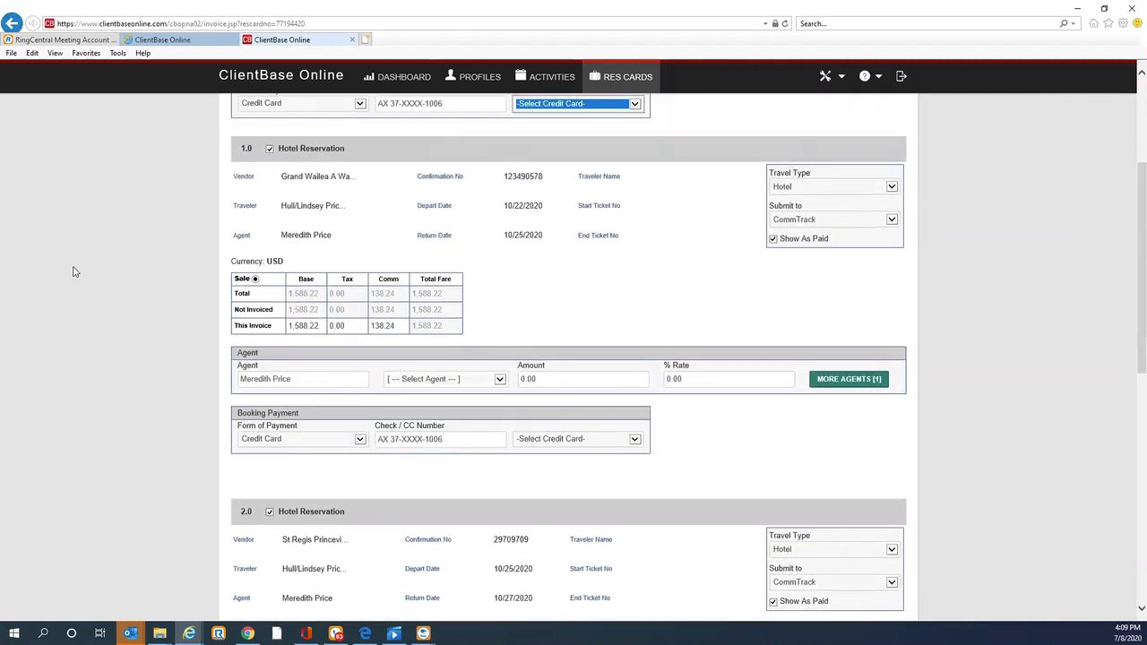
left_click(269, 149)
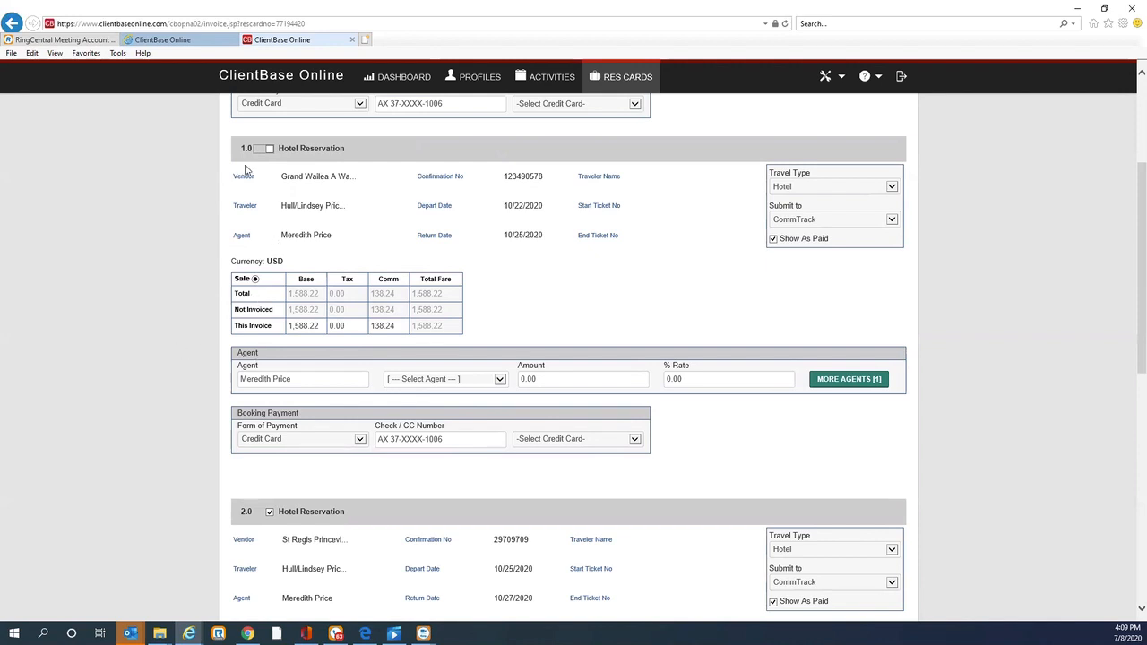
left_click(269, 149)
scroll(1131, 173, "down", 3)
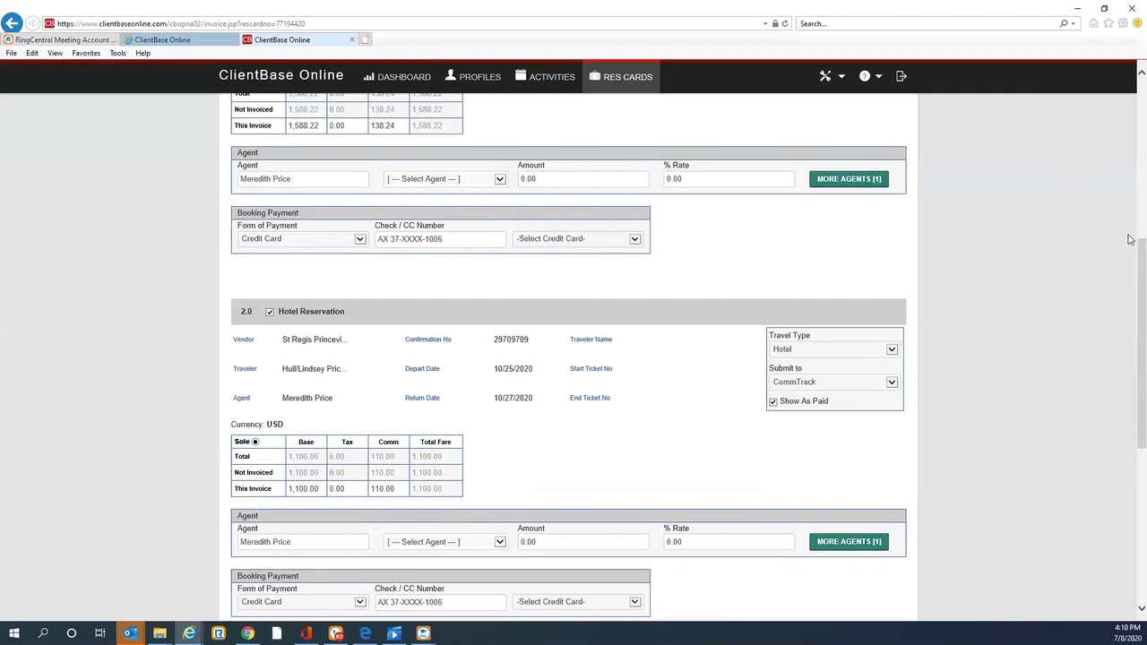
left_click_drag(1130, 249, 1130, 308)
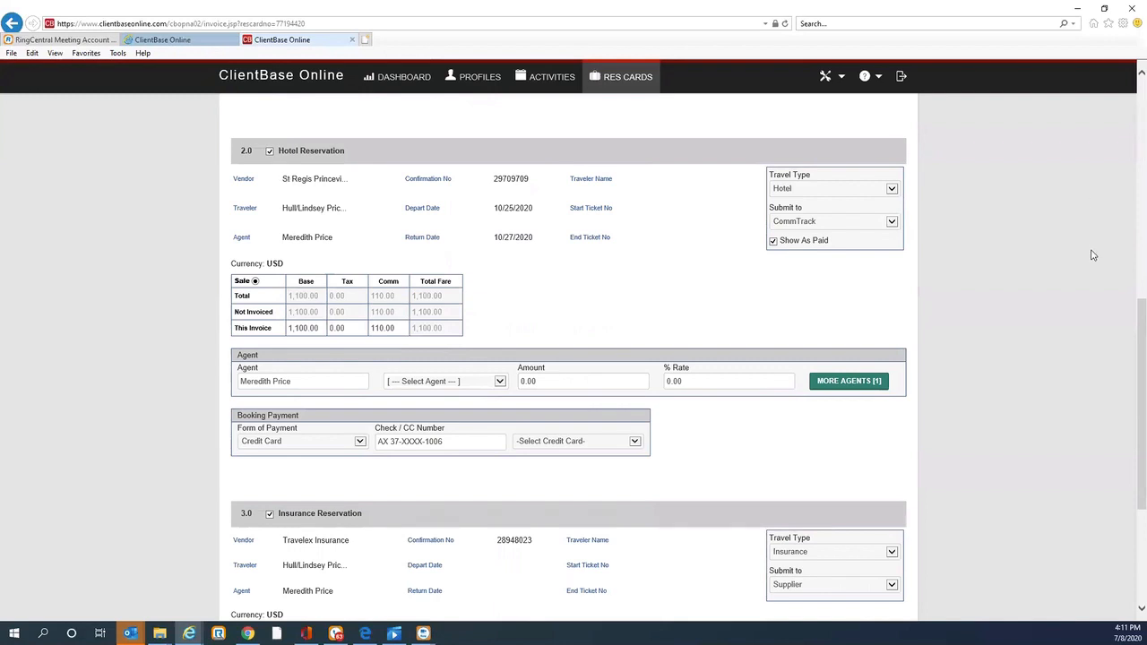
scroll(1129, 307, "down", 5)
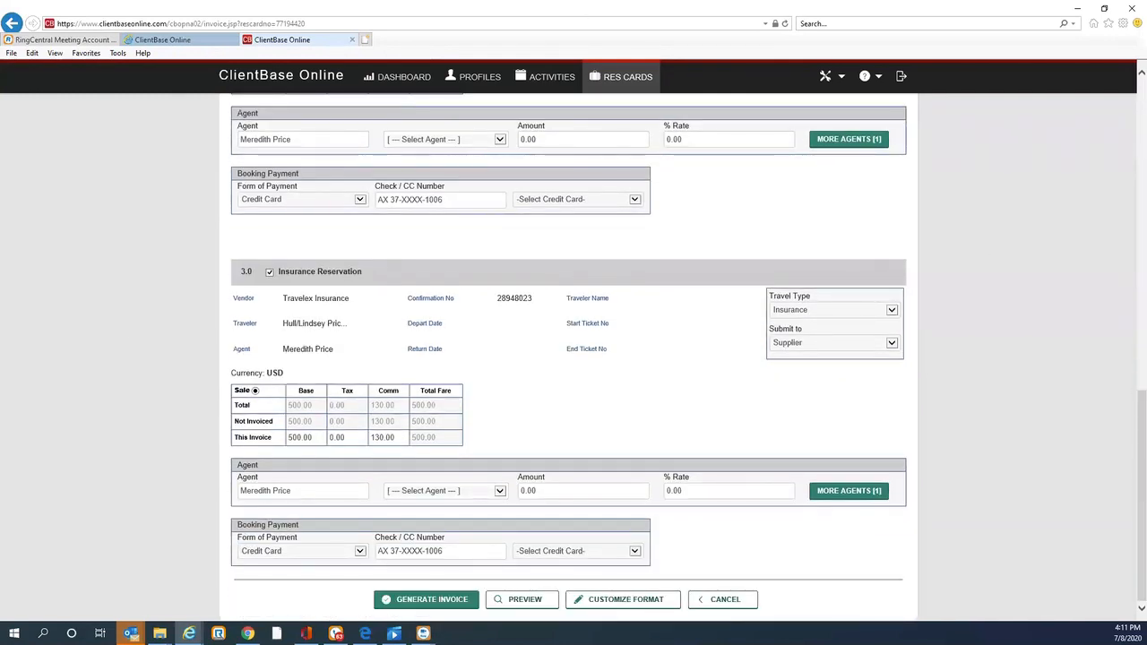
Step: Preview the draft invoice and scroll through both pages
left_click(520, 603)
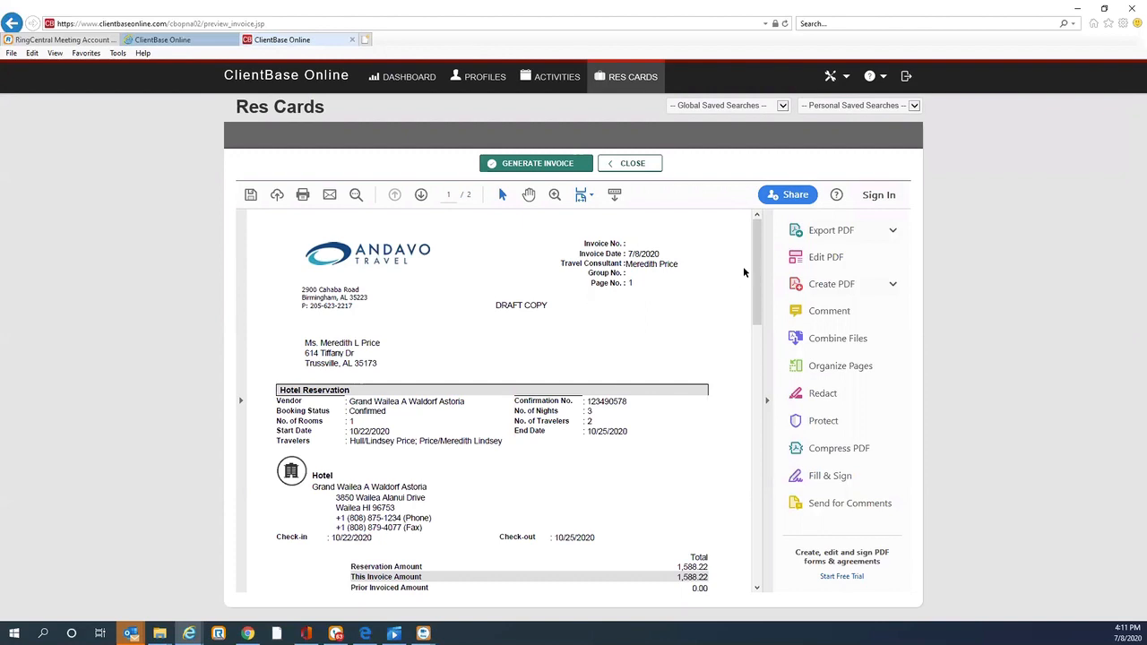
left_click_drag(754, 262, 755, 300)
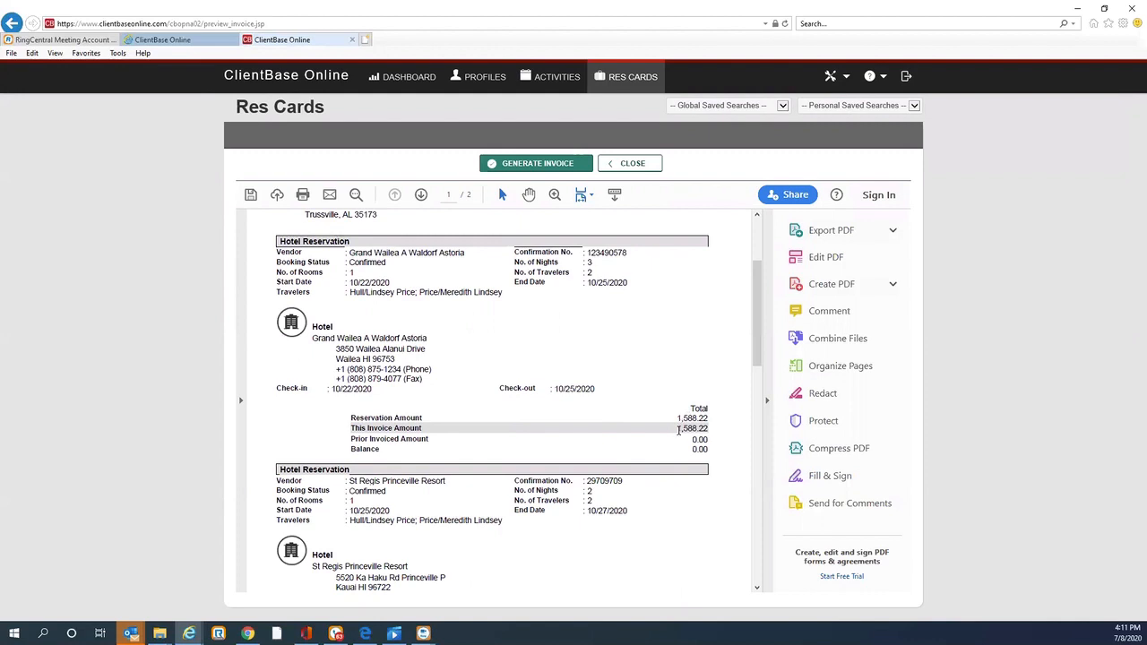
left_click_drag(760, 350, 768, 523)
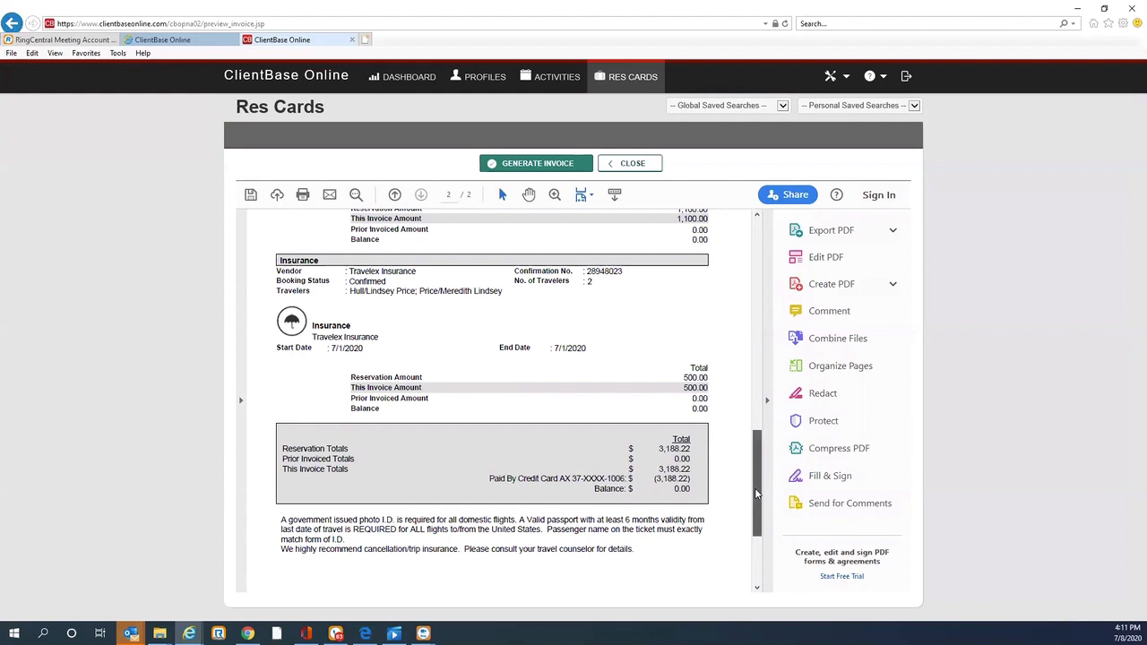
left_click_drag(754, 492, 731, 253)
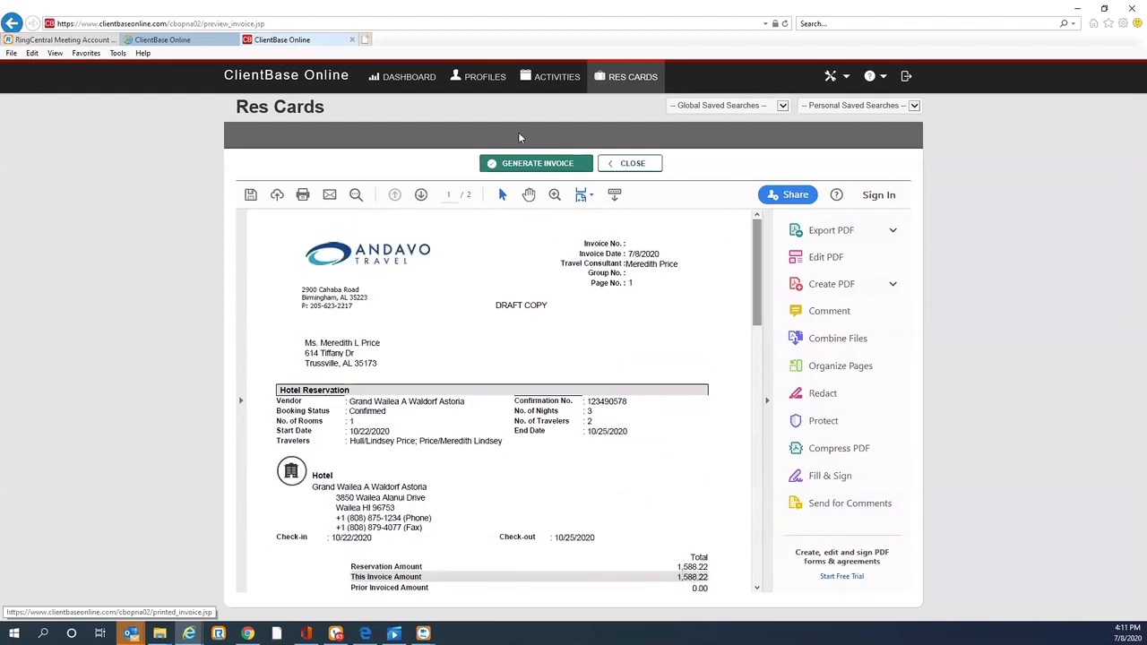
Step: Generate the final invoice, look over its pages, and close it
left_click(522, 165)
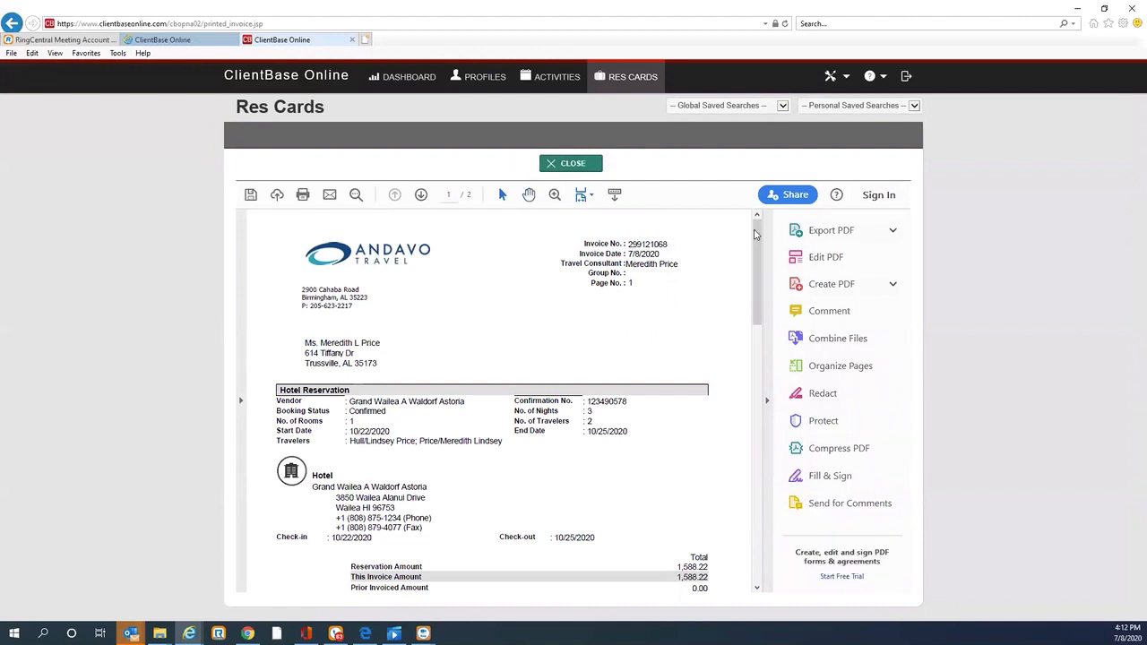
scroll(757, 349, "down", 3)
scroll(782, 352, "down", 5)
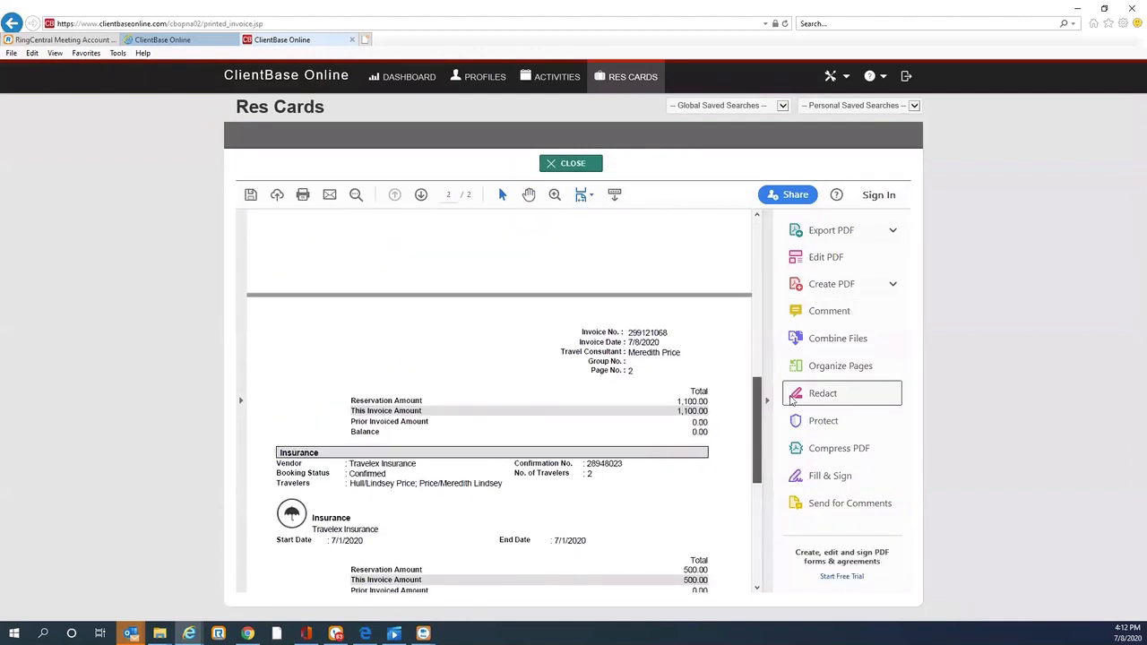
scroll(784, 359, "up", 10)
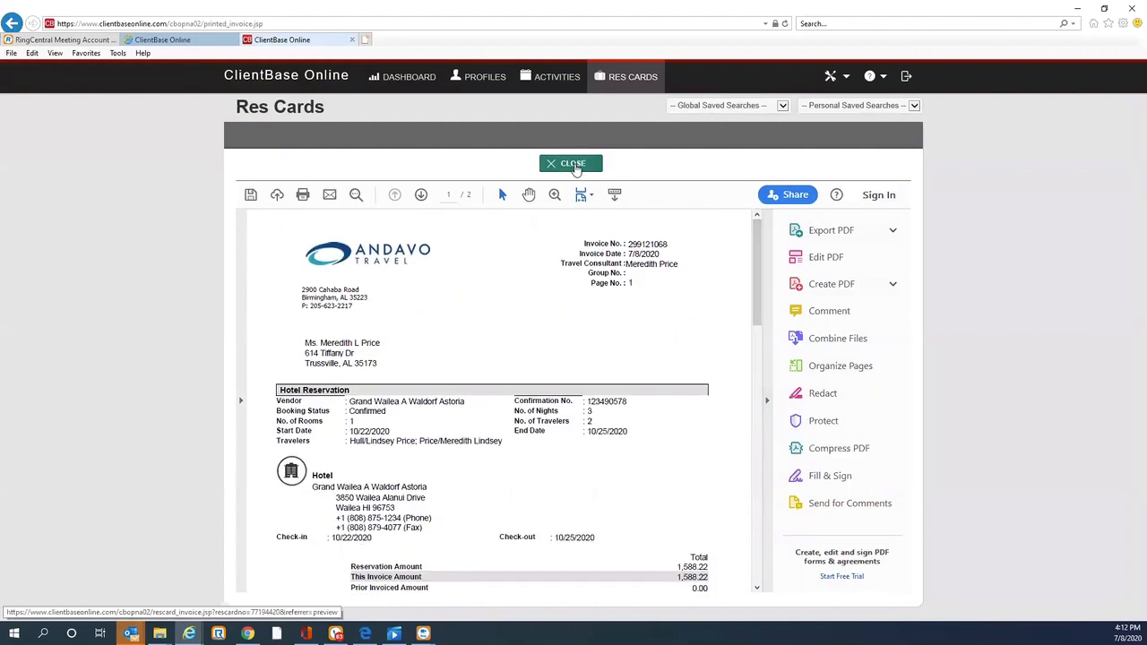
left_click(572, 165)
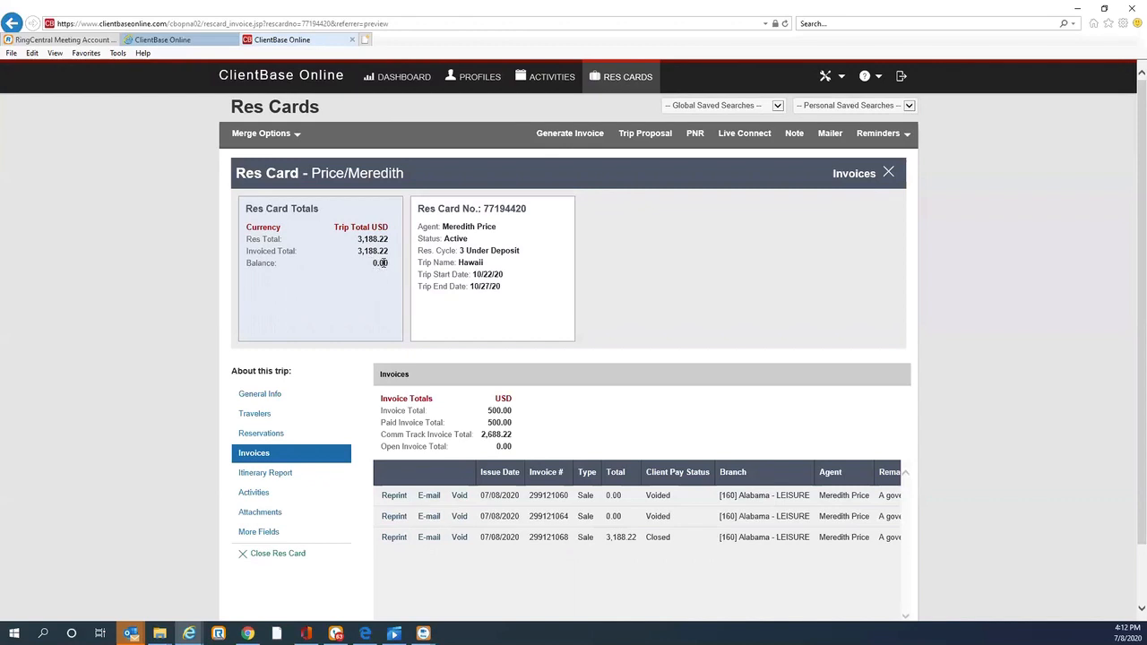
Step: Reprint the latest invoice 299121068 as a duplicate copy and close it
left_click(394, 539)
left_click(395, 539)
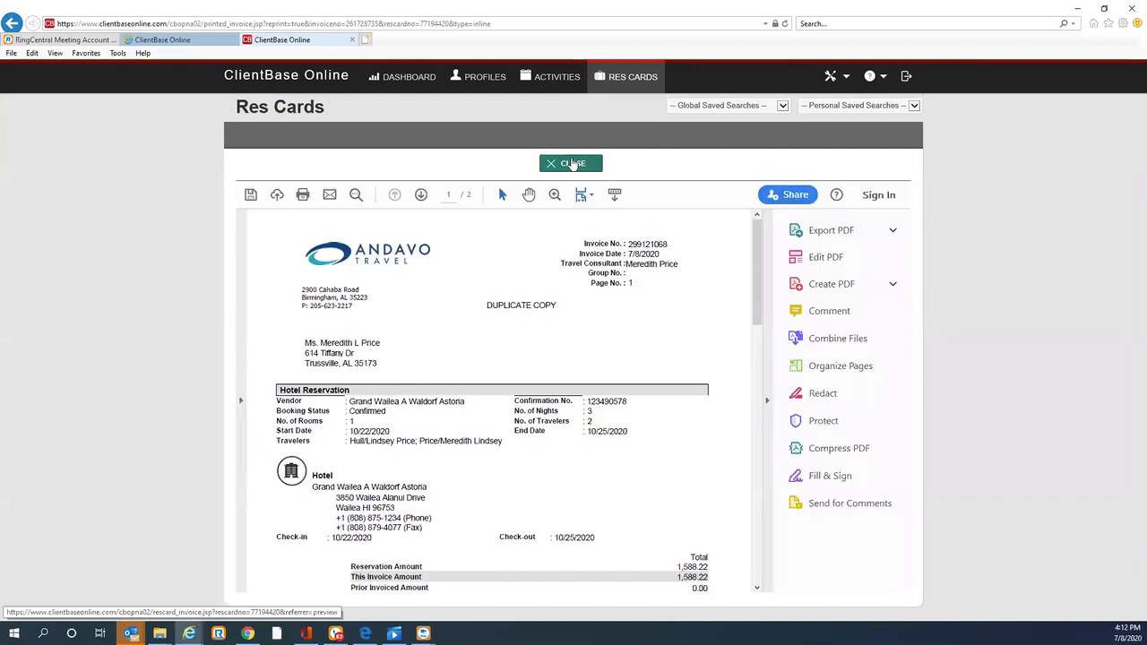
left_click(573, 166)
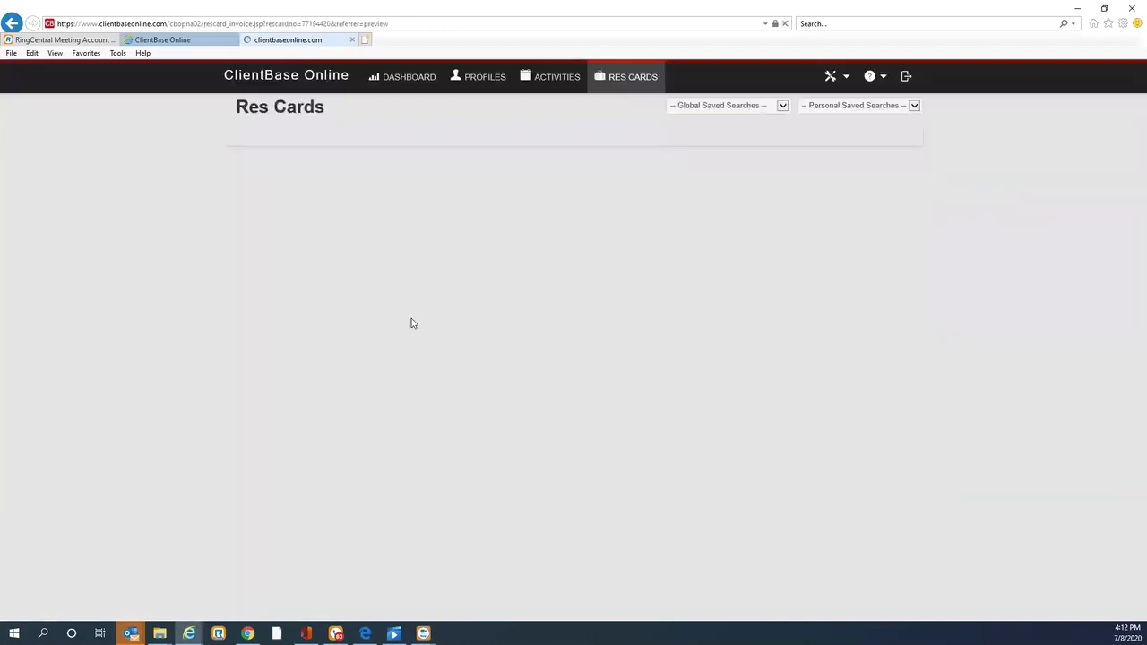
Step: E-mail the latest invoice to the client with the subject invoice, sending the current message
left_click(431, 538)
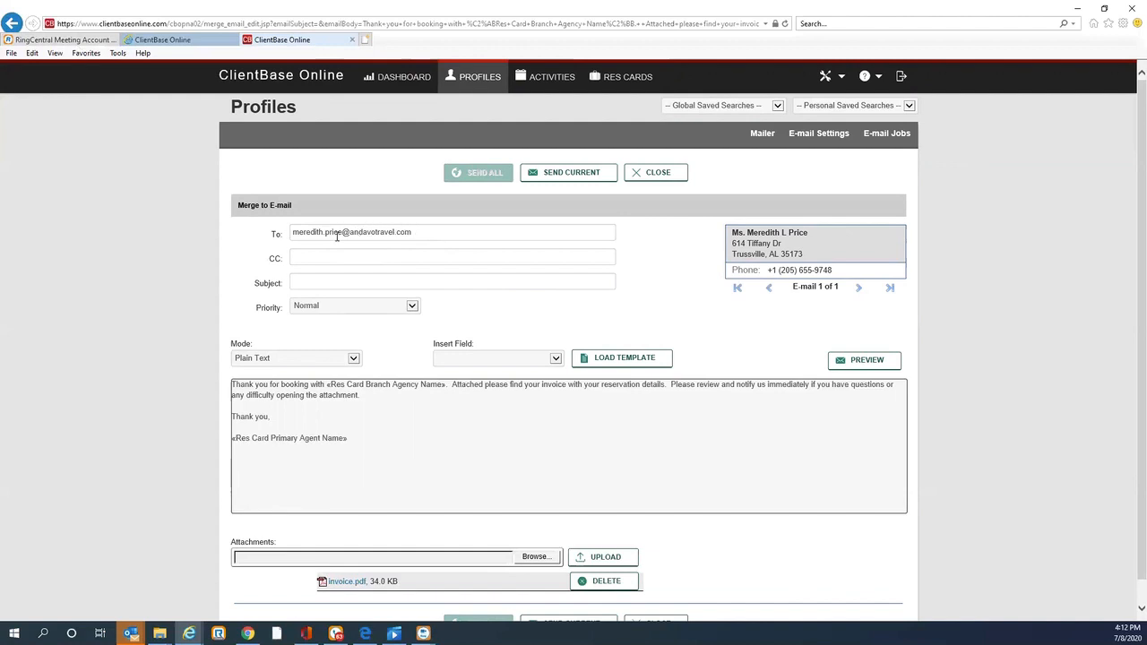
left_click(306, 285)
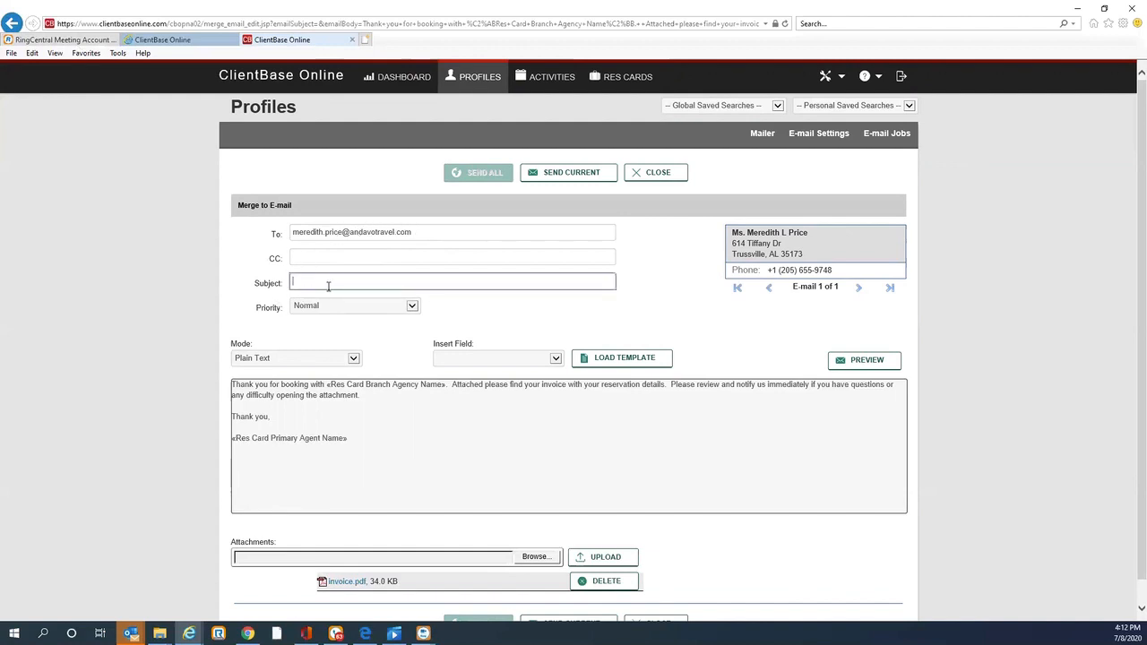
type("invoice")
scroll(1130, 164, "down", 1)
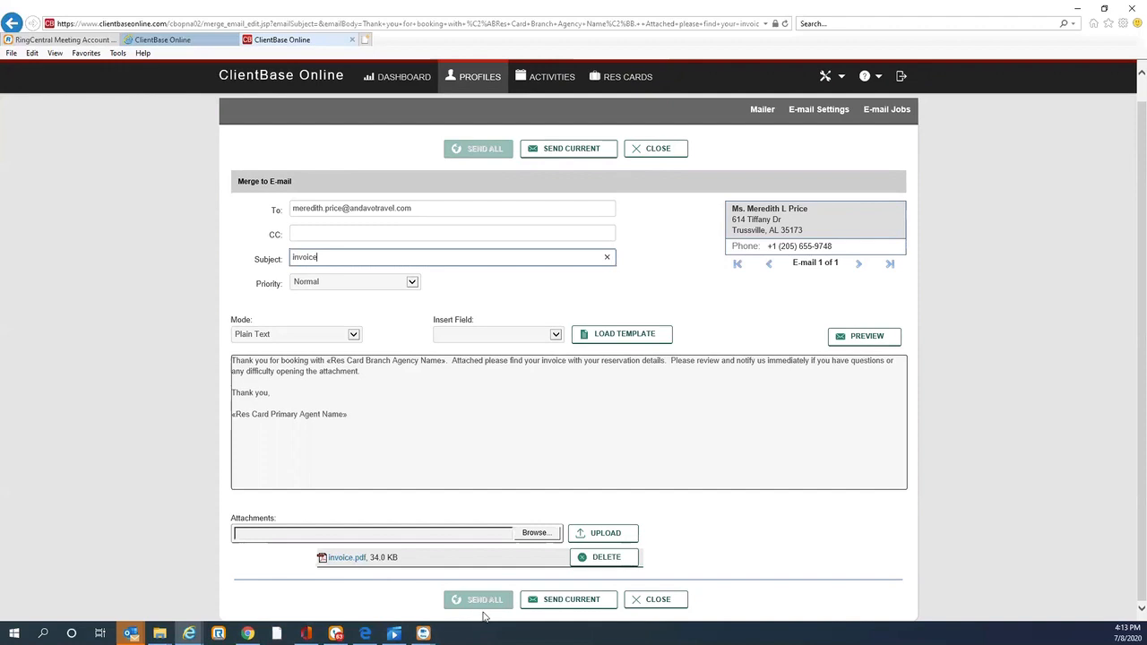
left_click(542, 601)
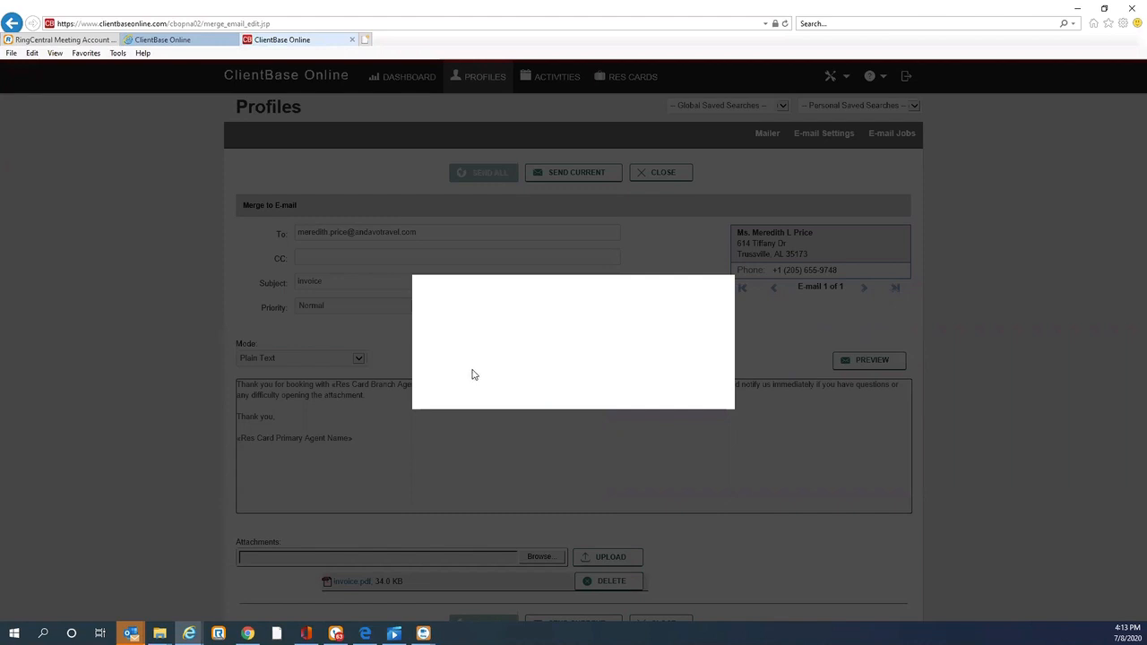
left_click(566, 385)
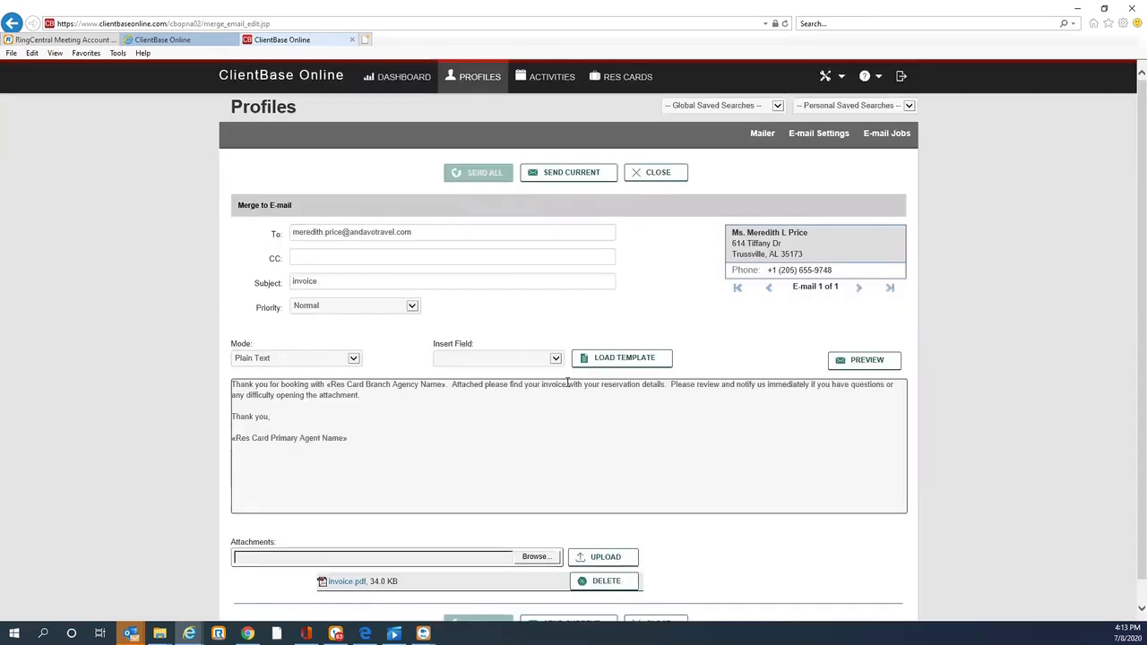
Step: Close the e-mail form, choosing to create a mailer record, and accept the mailer details
left_click(660, 172)
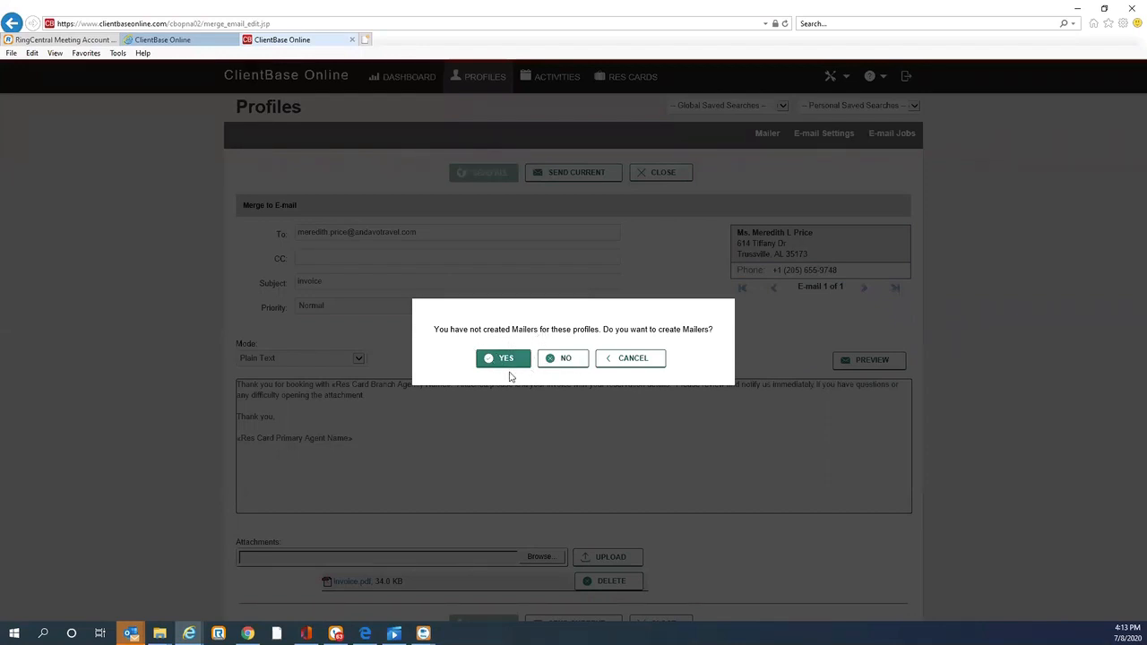
left_click(506, 360)
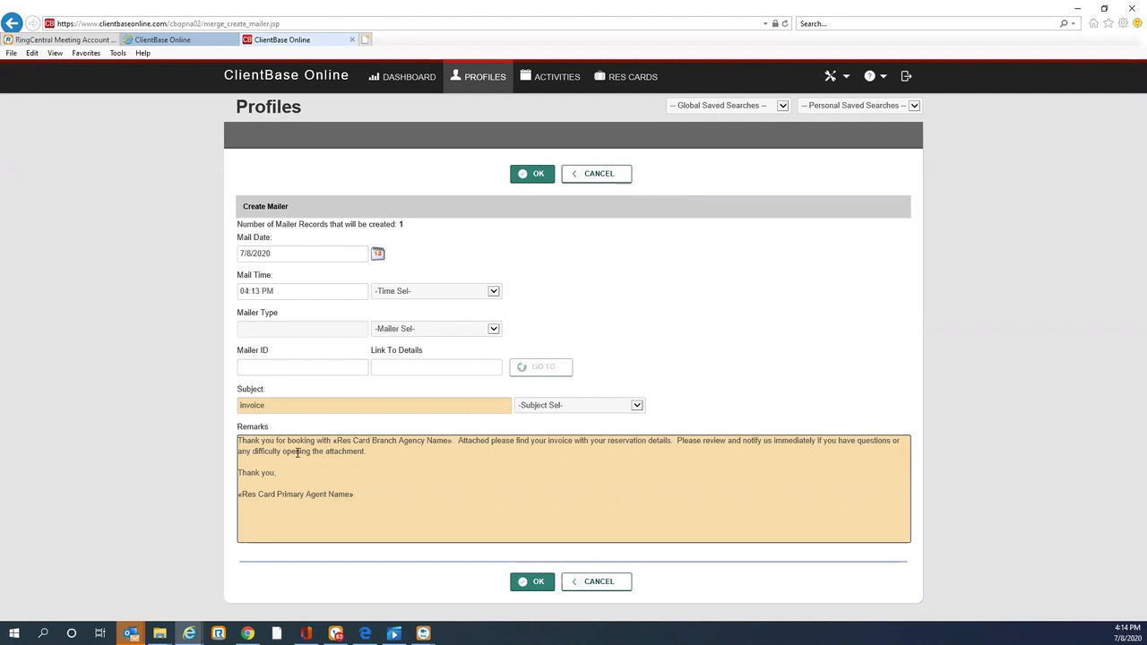
left_click(537, 582)
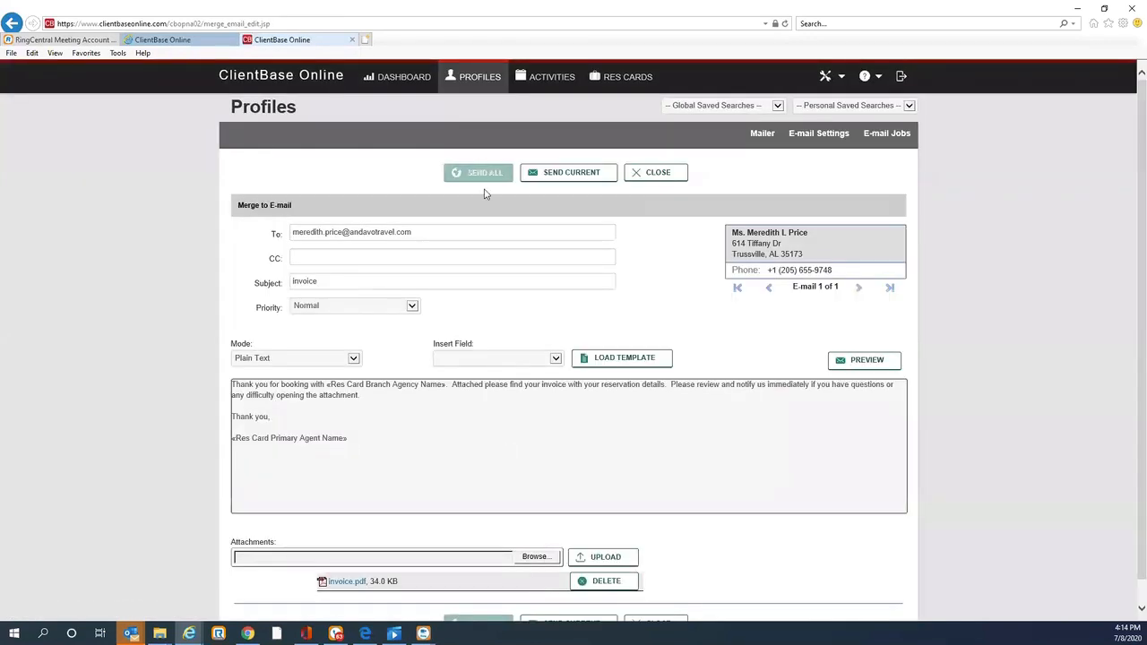
left_click(647, 174)
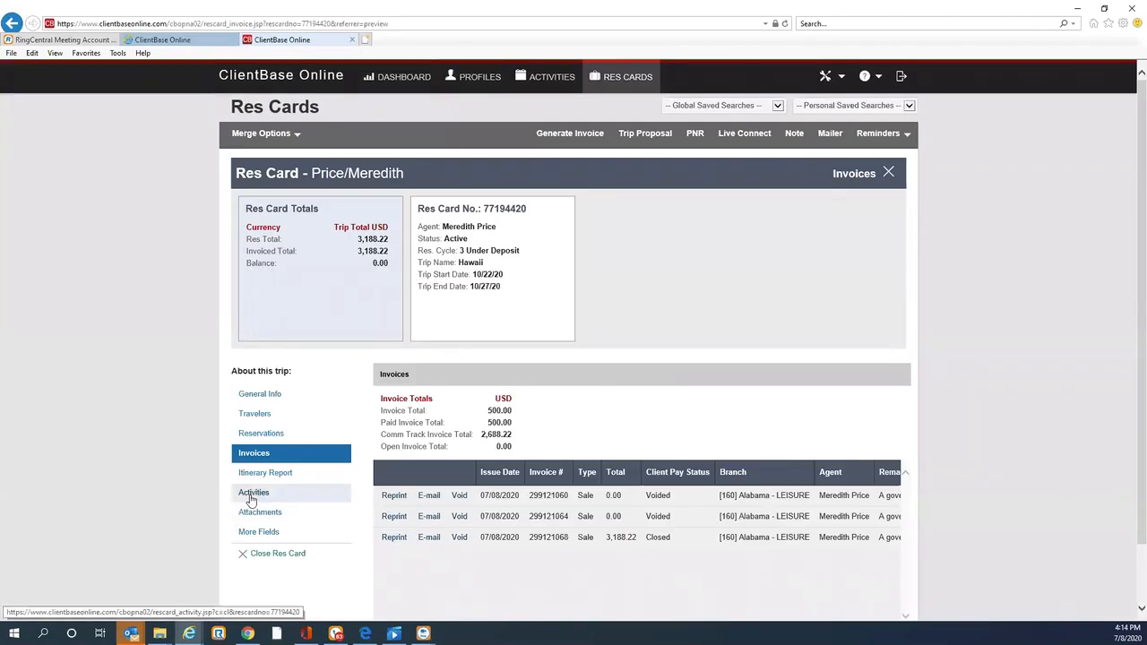
Step: Open the res card's activities and view the newest invoice mailer
left_click(251, 498)
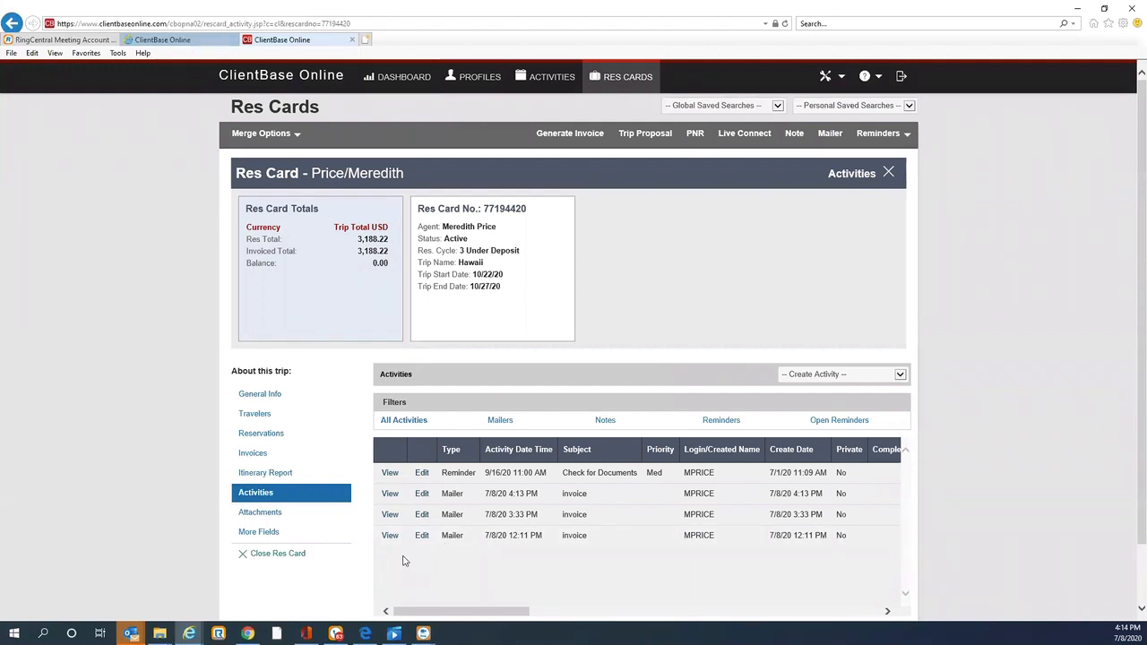
left_click(390, 493)
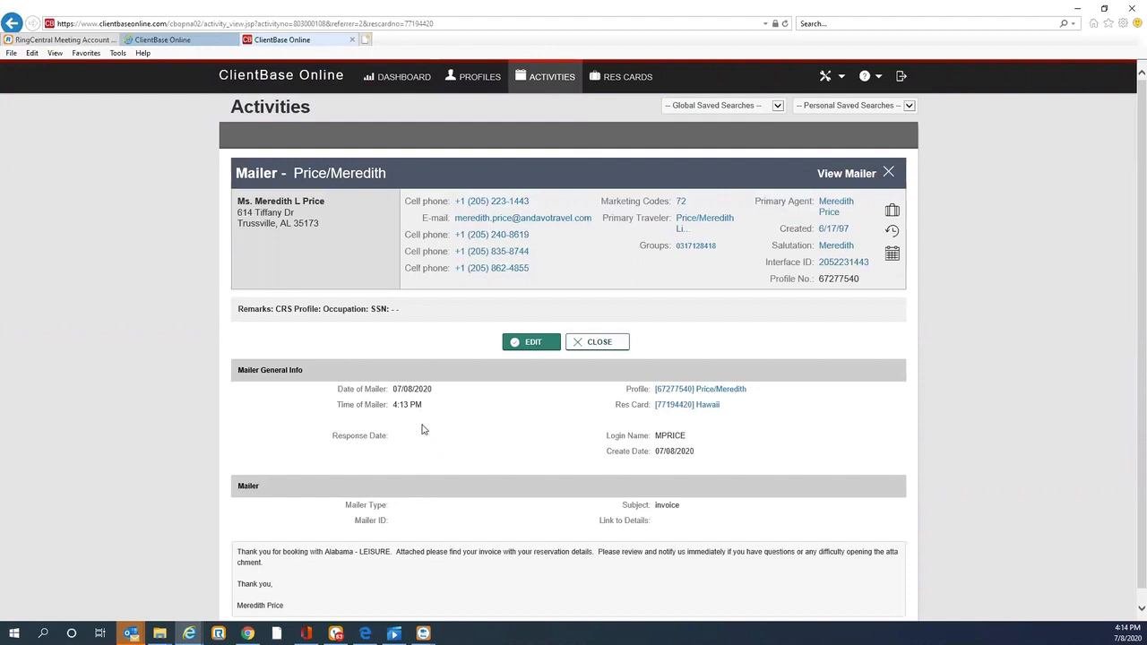
left_click(595, 342)
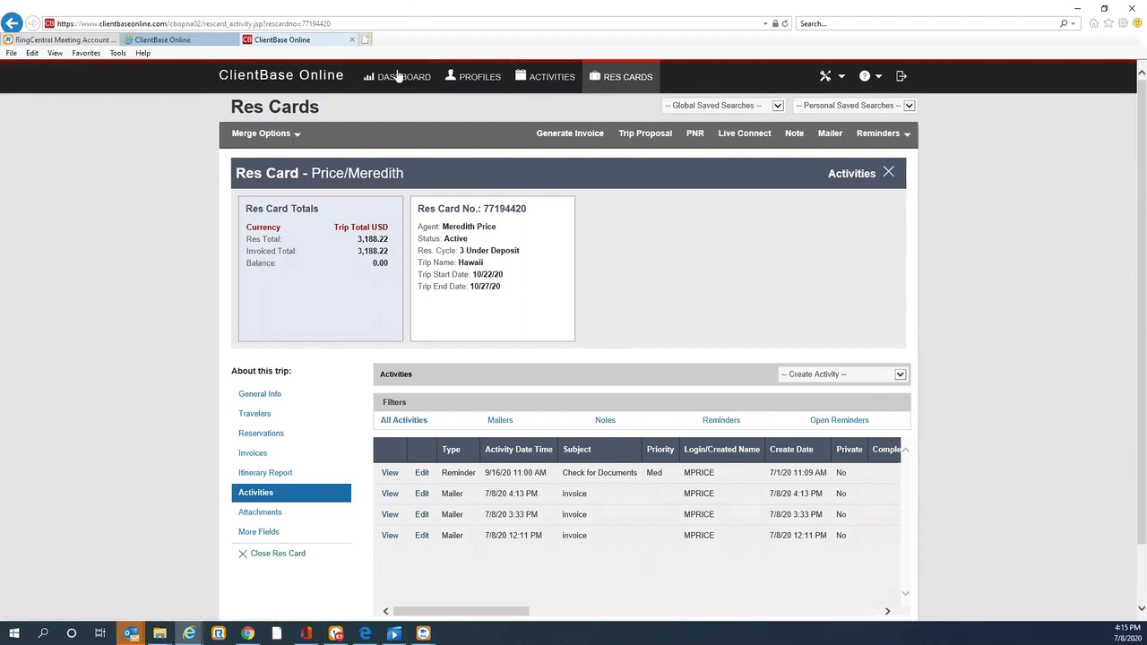
left_click(475, 78)
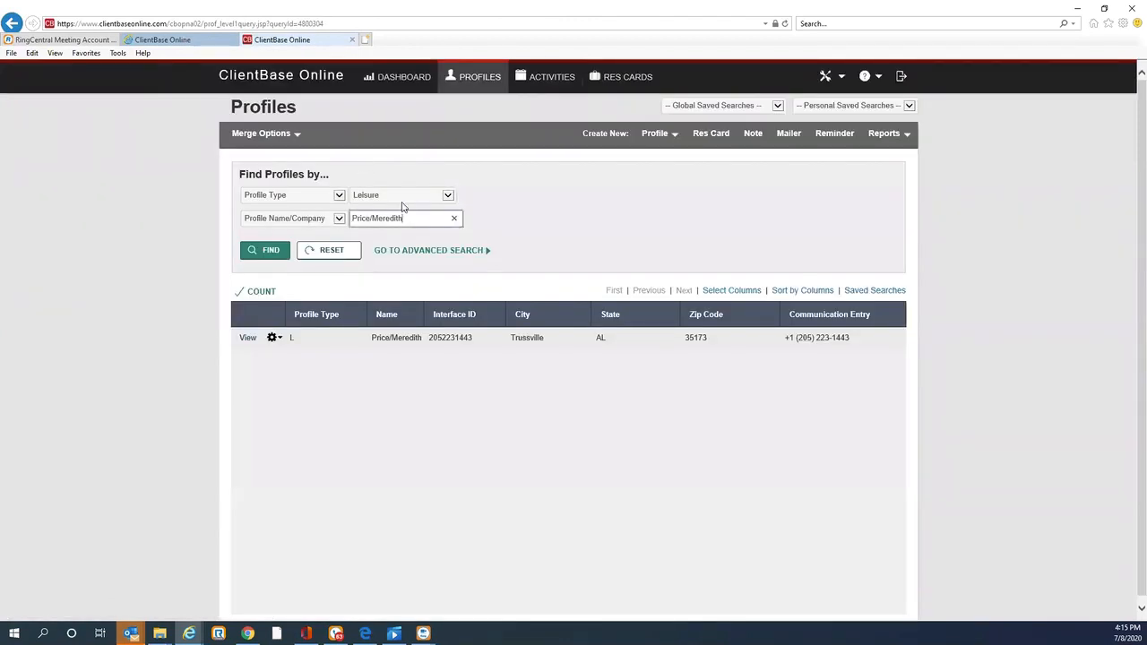
key("BackSpace")
key("BackSpace")
key("BackSpace")
key("BackSpace")
key("BackSpace")
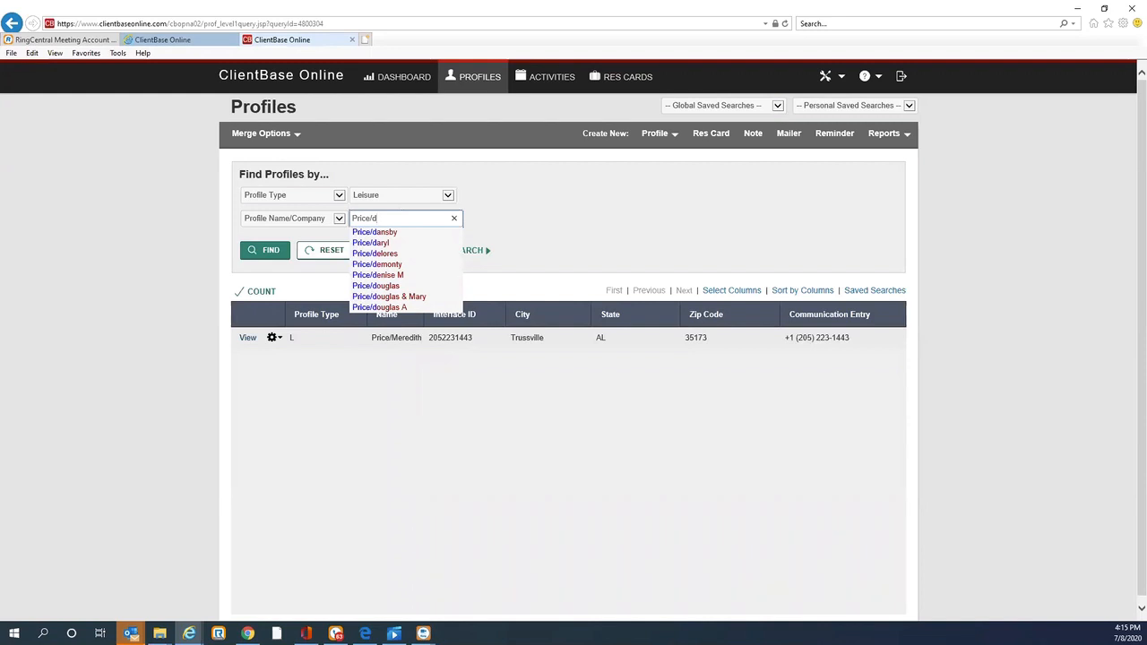
left_click(367, 233)
left_click(264, 253)
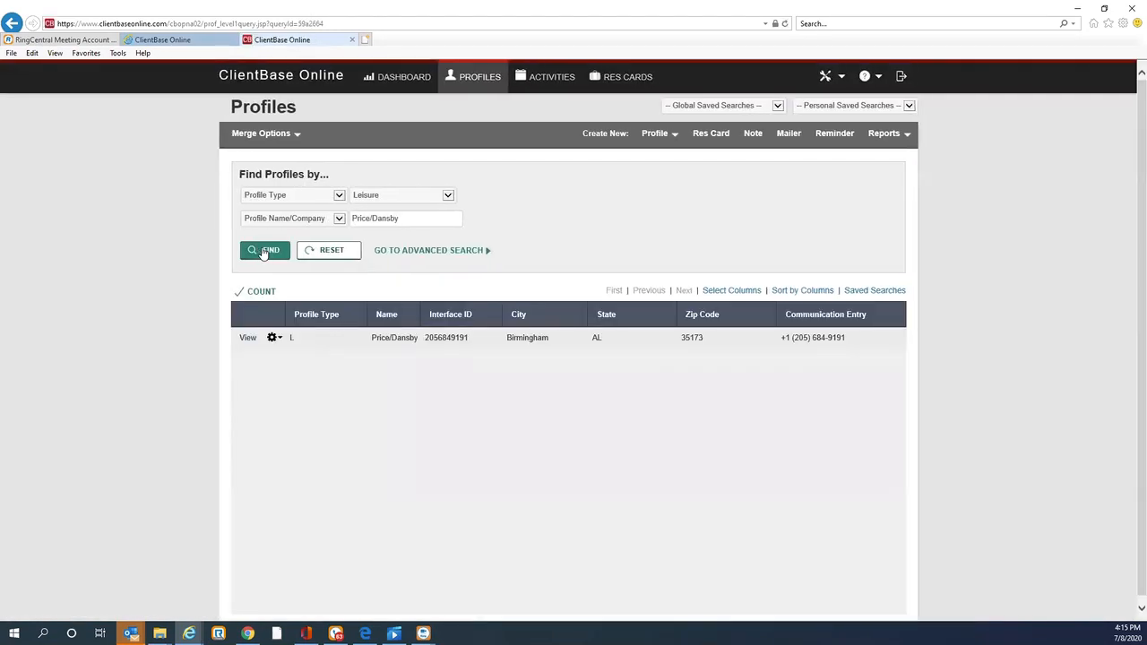
left_click(247, 337)
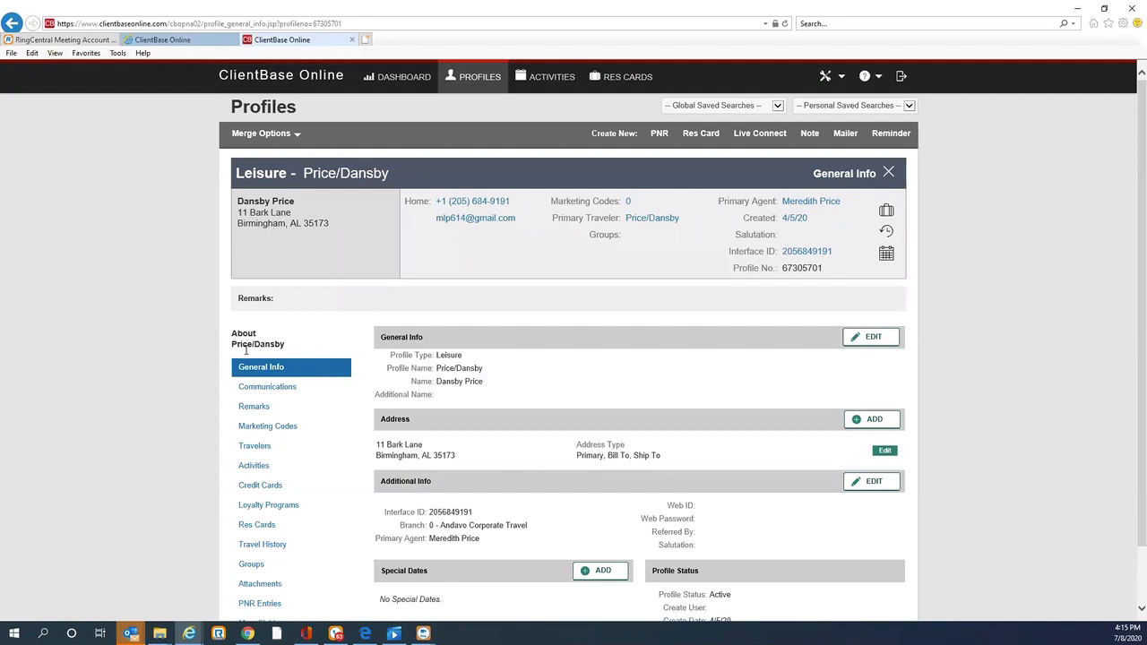
left_click(269, 528)
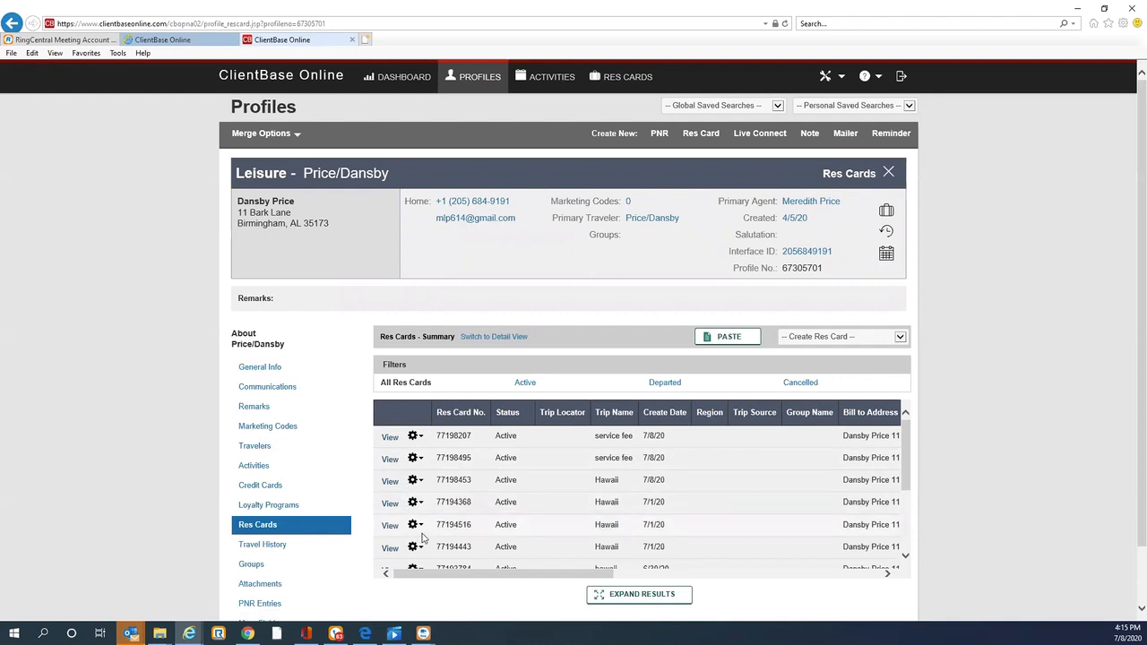
left_click(390, 526)
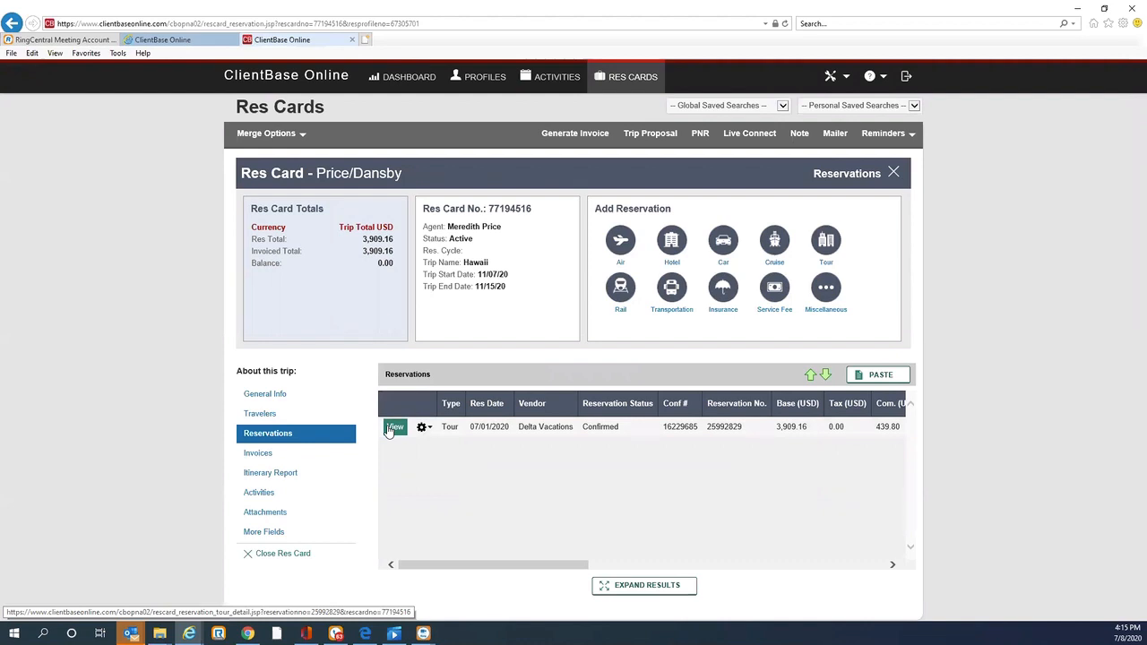
left_click(394, 430)
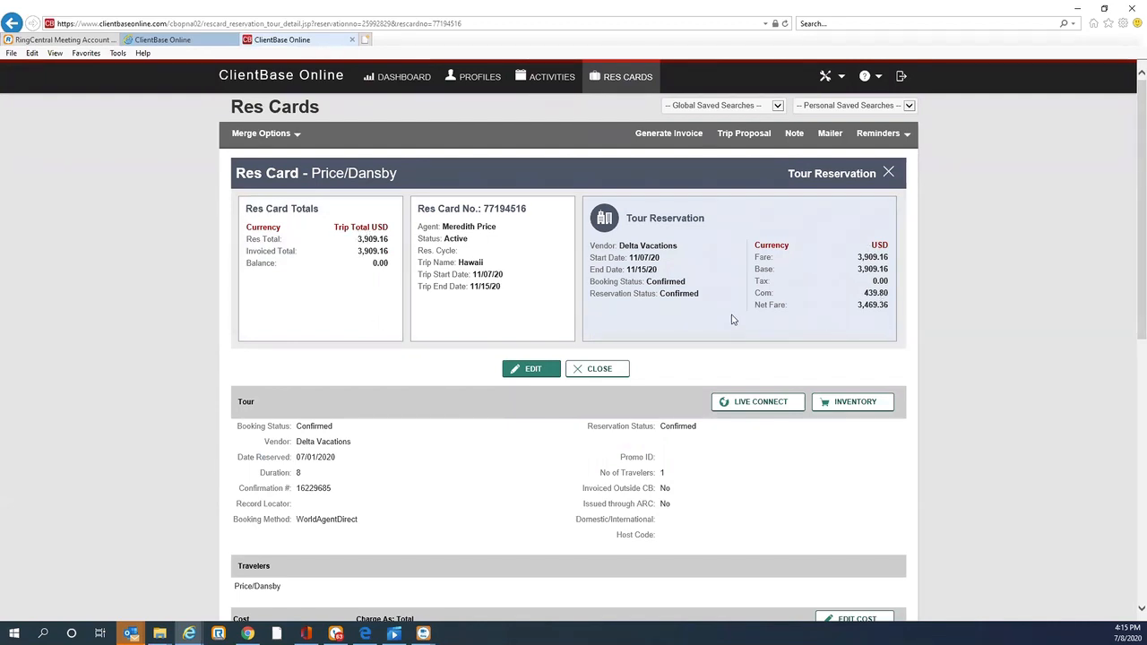
left_click(654, 135)
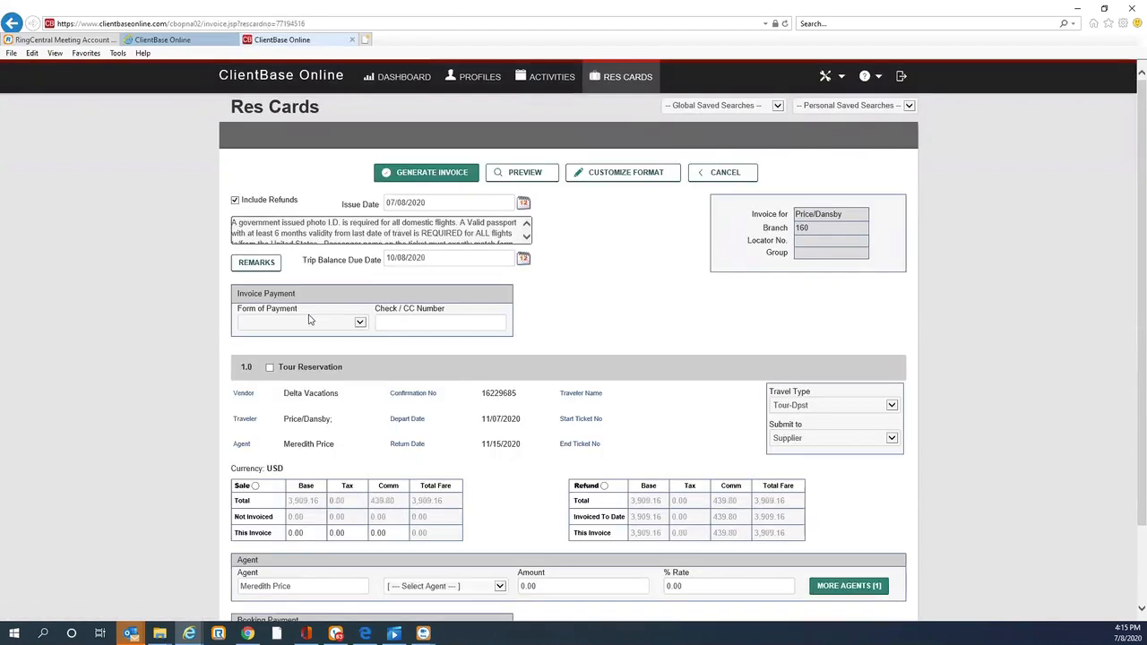
Step: Set the invoice form of payment to Credit Card and enter the credit card number
left_click(362, 323)
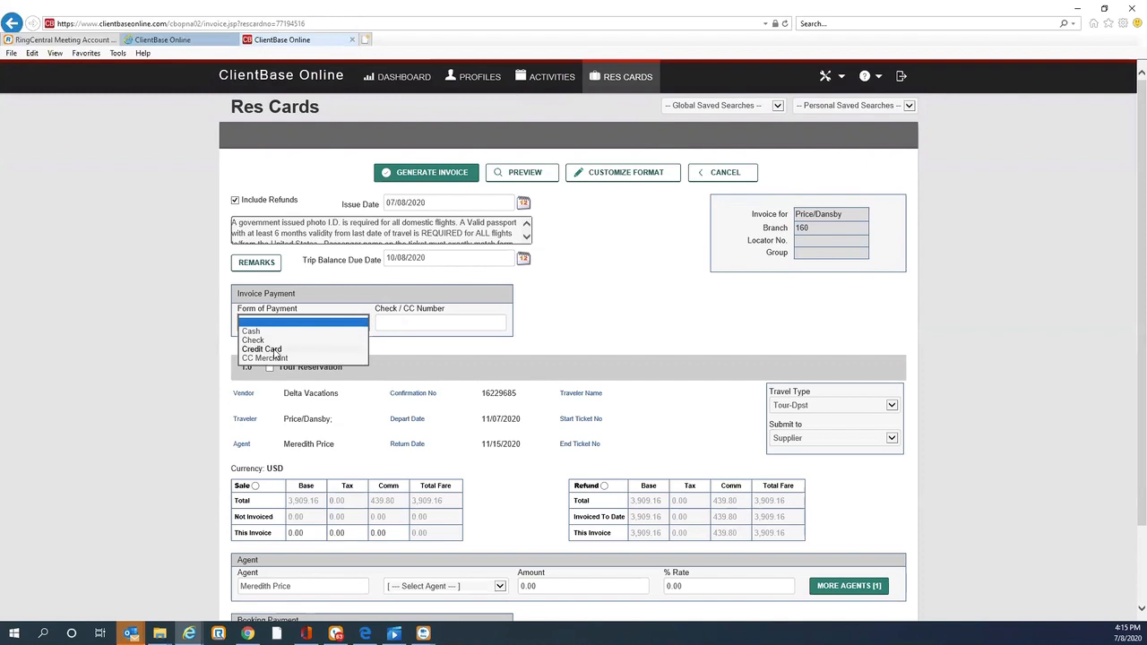
left_click(291, 349)
left_click(413, 321)
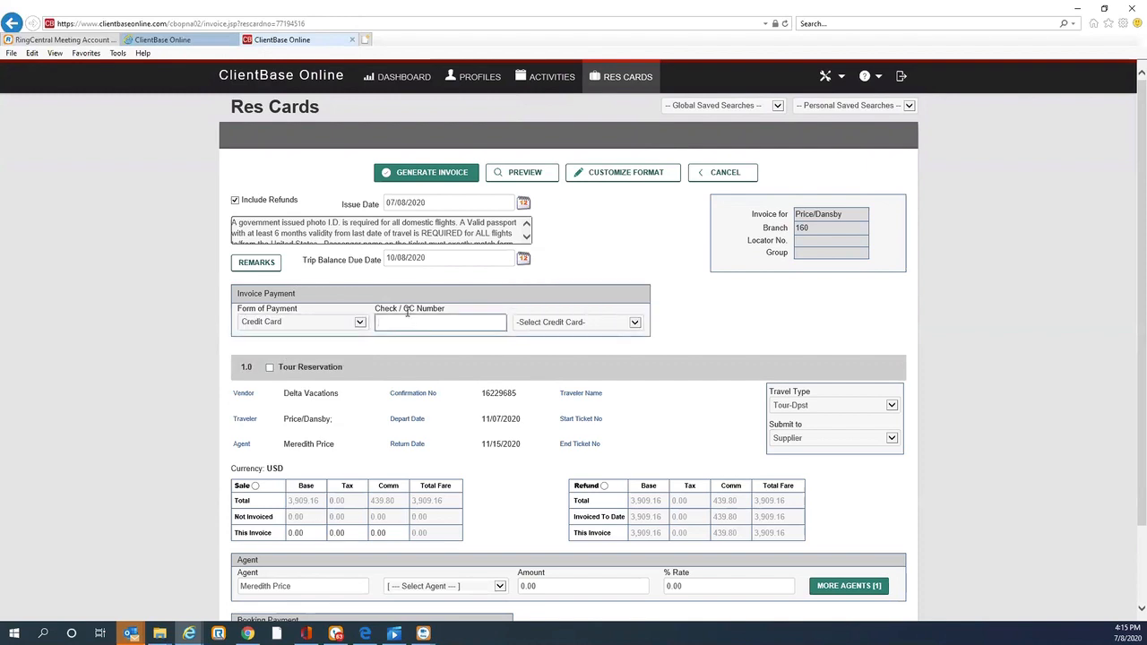
left_click(634, 323)
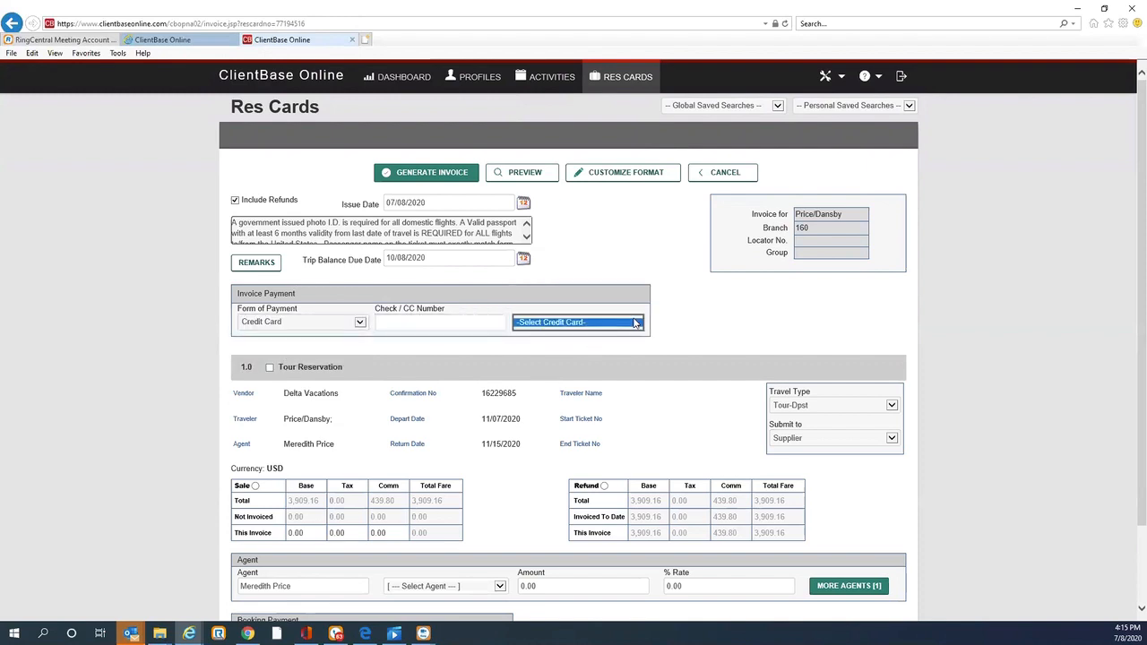
left_click(403, 325)
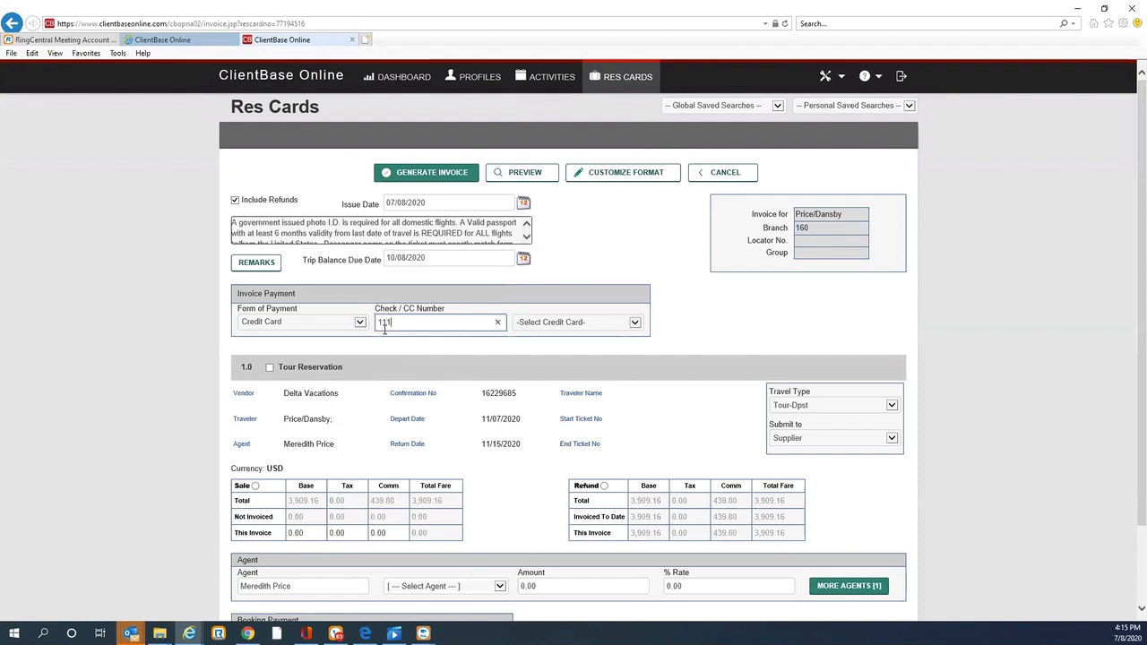
Step: Select the Tour Reservation line for inclusion in the invoice
left_click(892, 406)
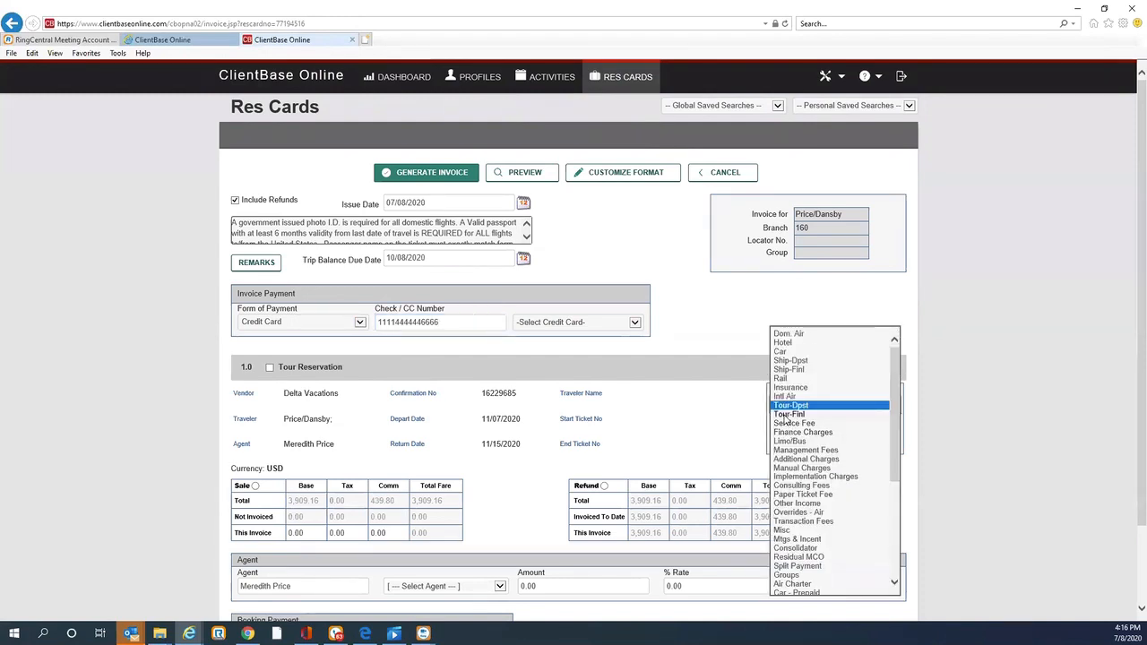
left_click(728, 433)
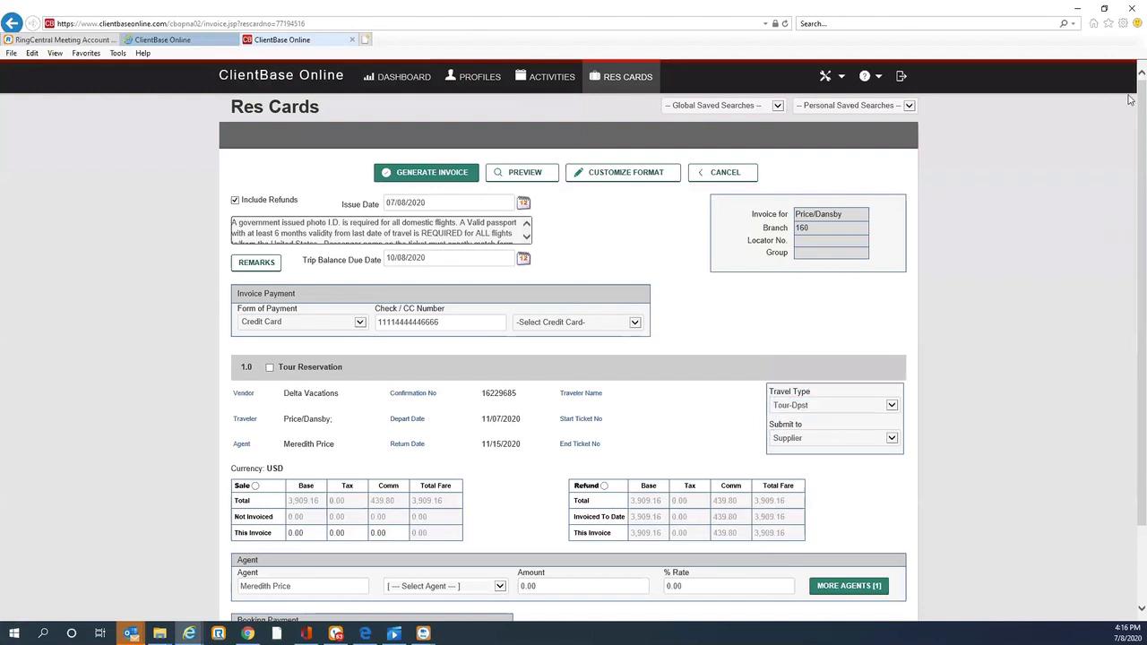
scroll(574, 359, "down", 2)
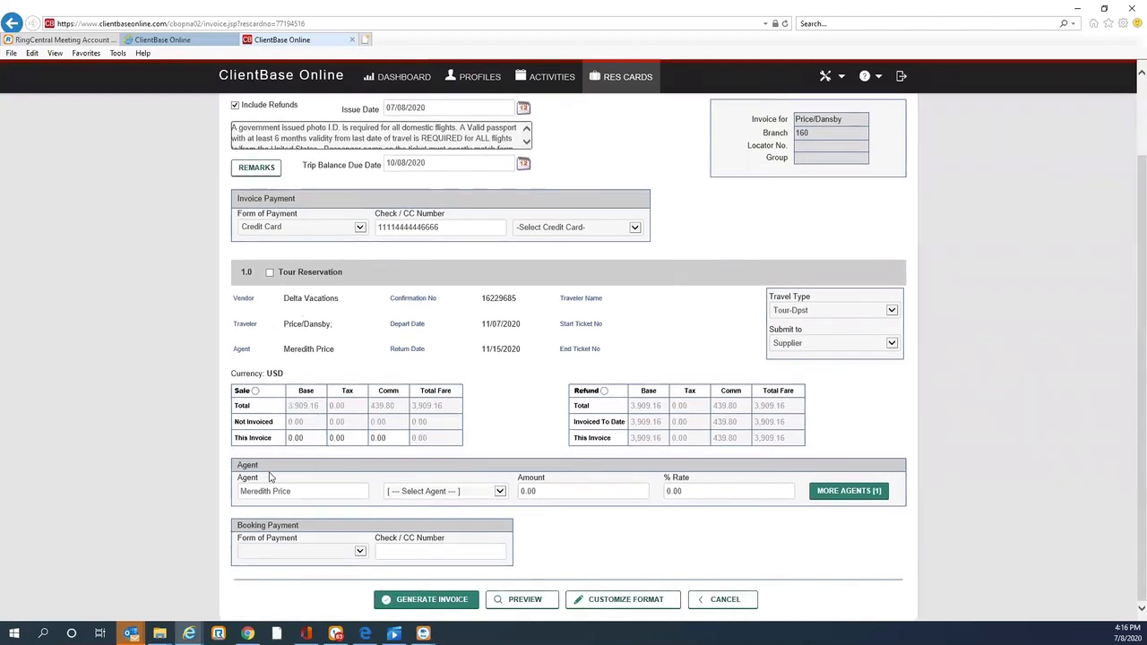
left_click(270, 274)
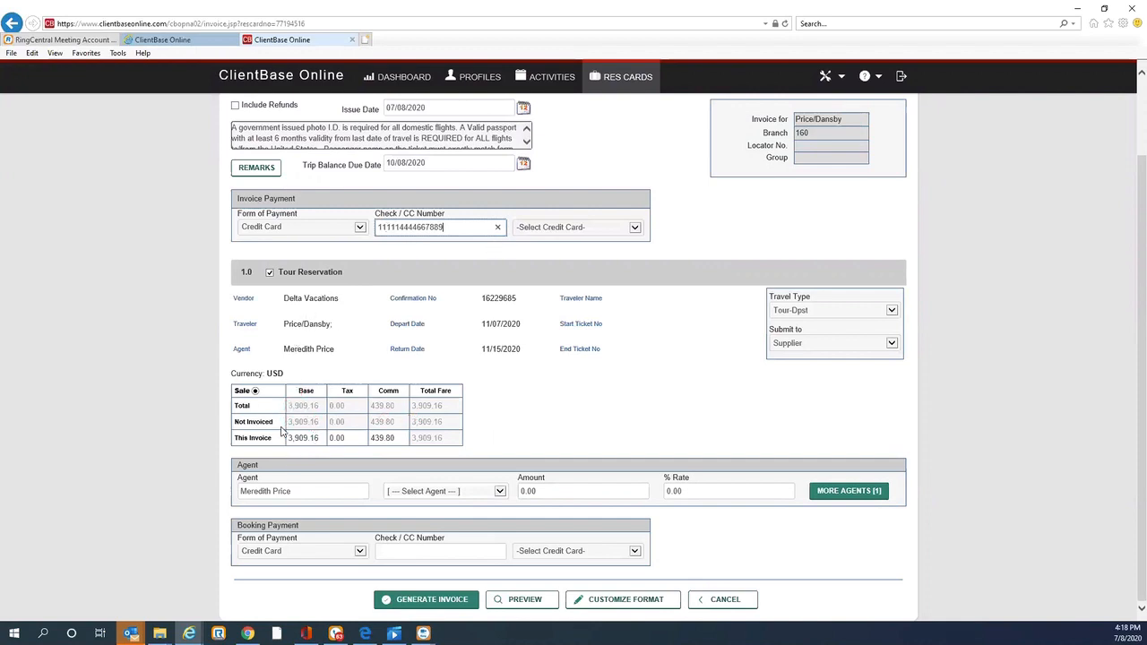
Step: Set this invoice's base amount for the tour to 400.00
left_click(319, 438)
mouse_move(319, 437)
left_mouse_down()
mouse_move(281, 438)
mouse_move(329, 422)
left_mouse_up()
type("4")
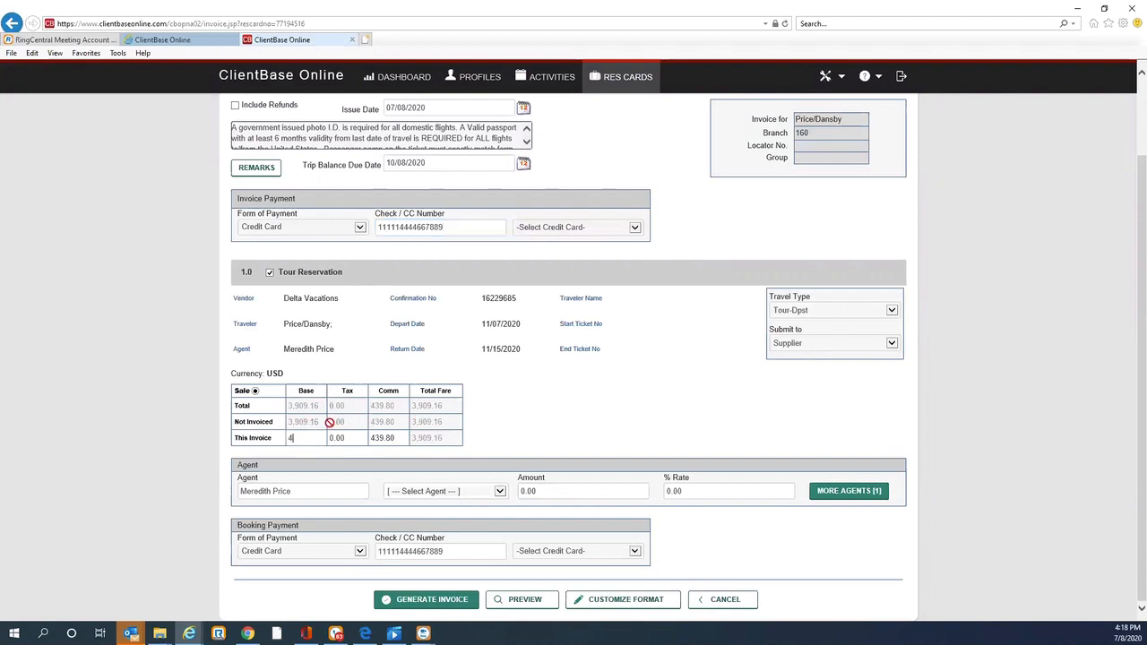
type("00.")
left_click(391, 447)
Step: Preview the invoice, continuing past the card warning, then generate it and close the printed invoice
left_click(535, 607)
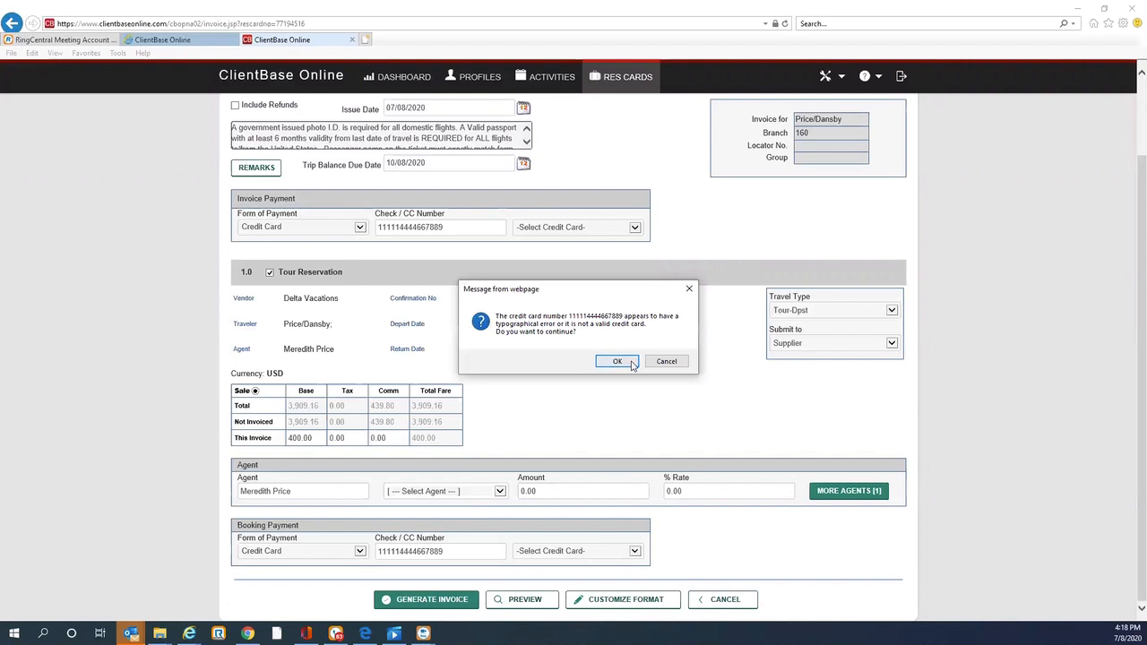
left_click(618, 362)
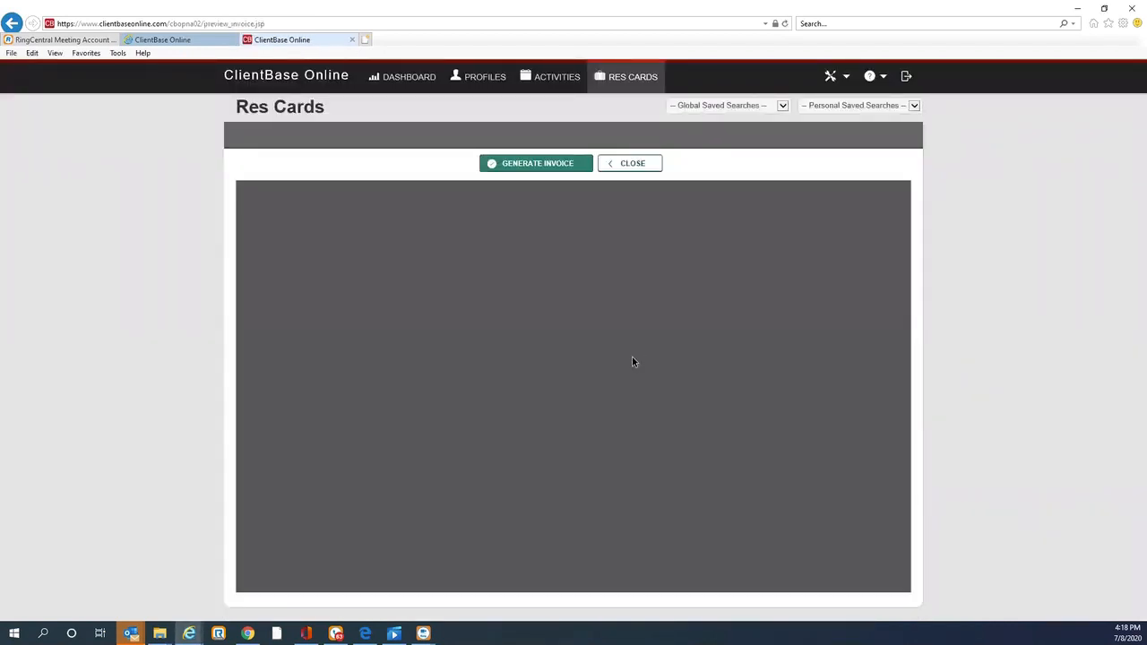
left_click_drag(758, 271, 798, 453)
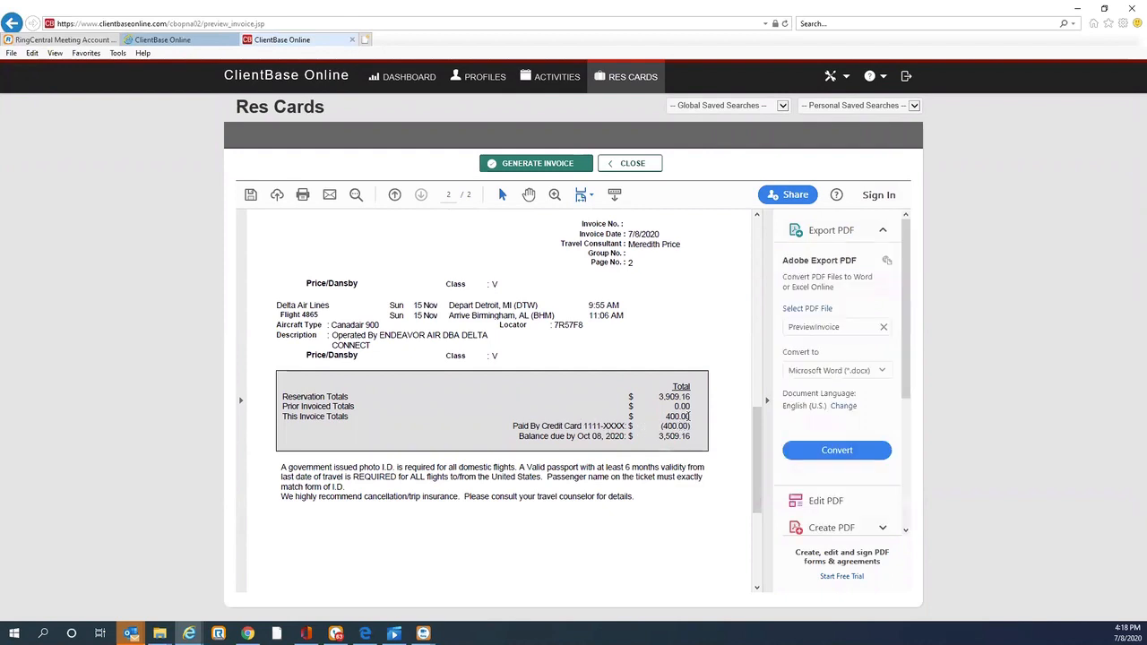
left_click(521, 167)
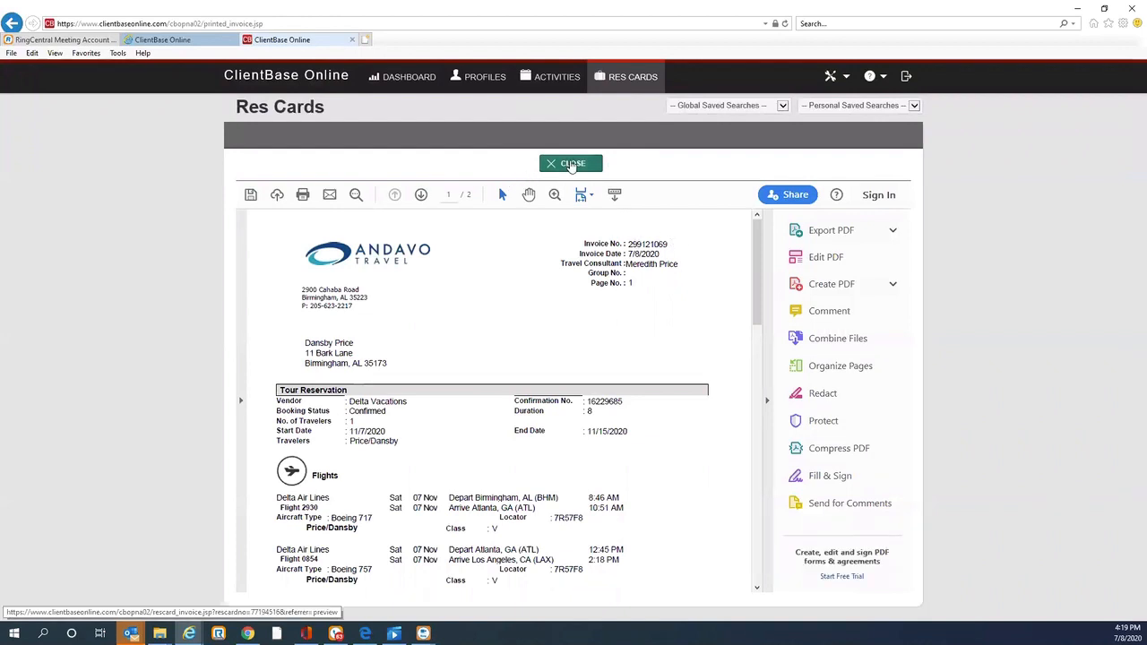
left_click(568, 165)
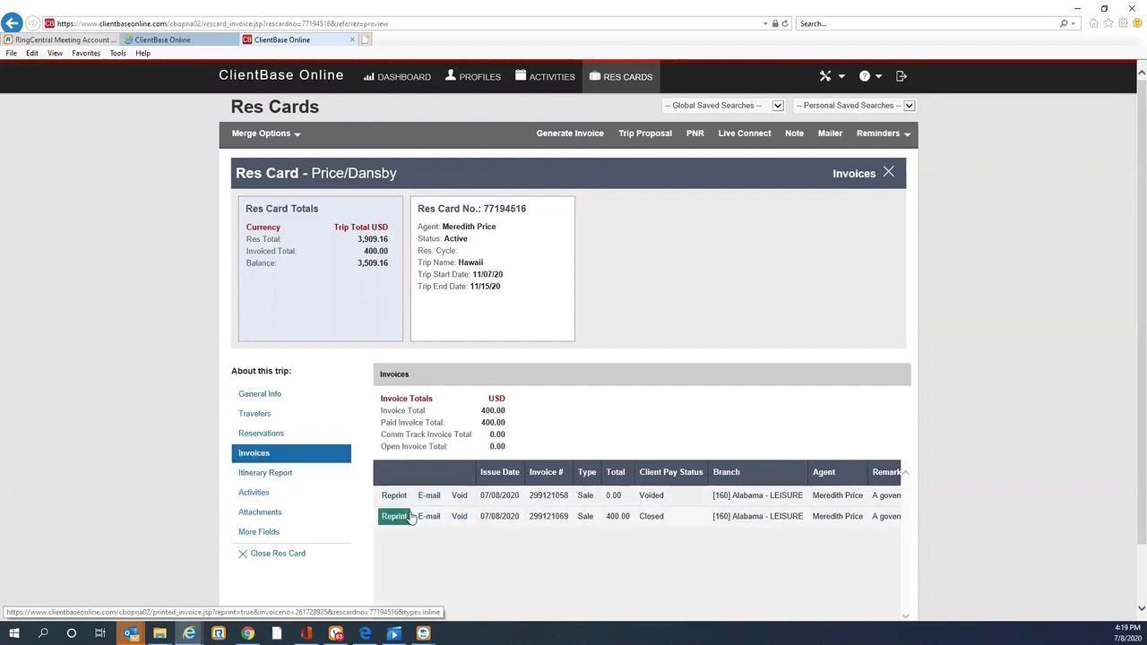
Step: Add a Service Fee reservation to the res card with the vendor Service Fee
left_click(261, 434)
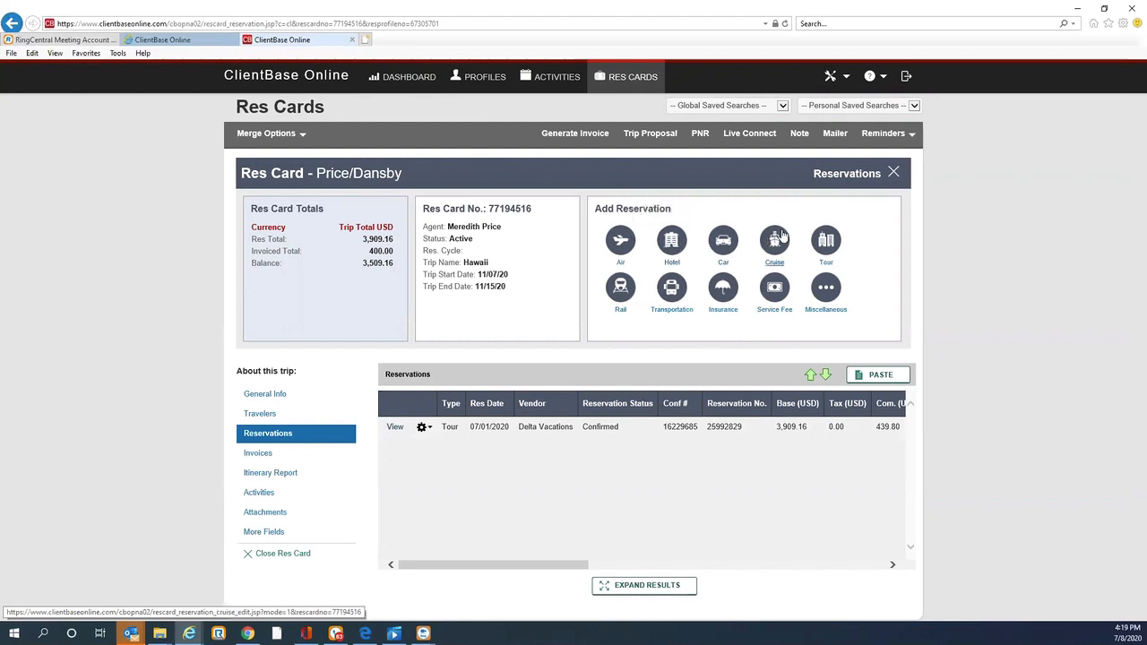
left_click(776, 288)
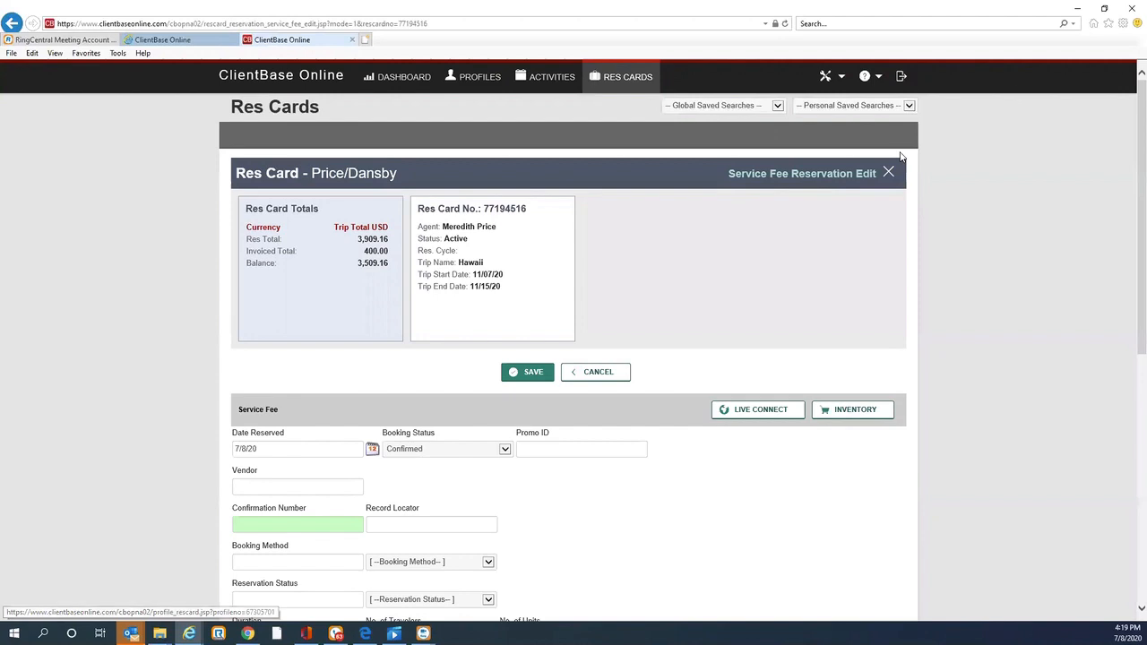
scroll(1129, 87, "down", 3)
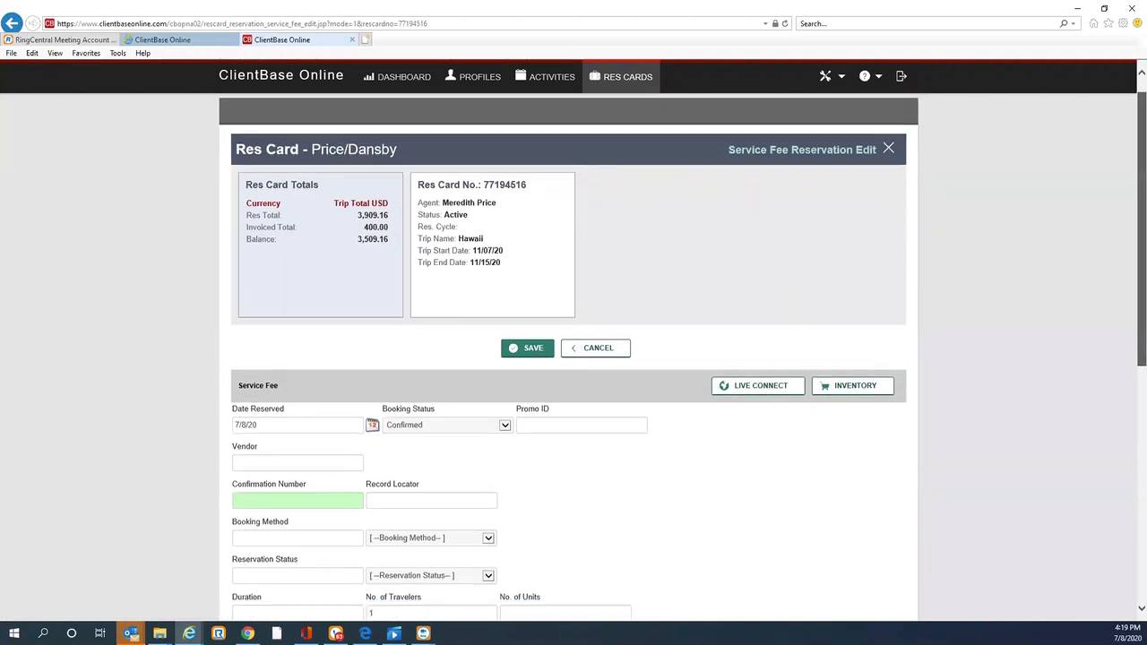
left_click(265, 254)
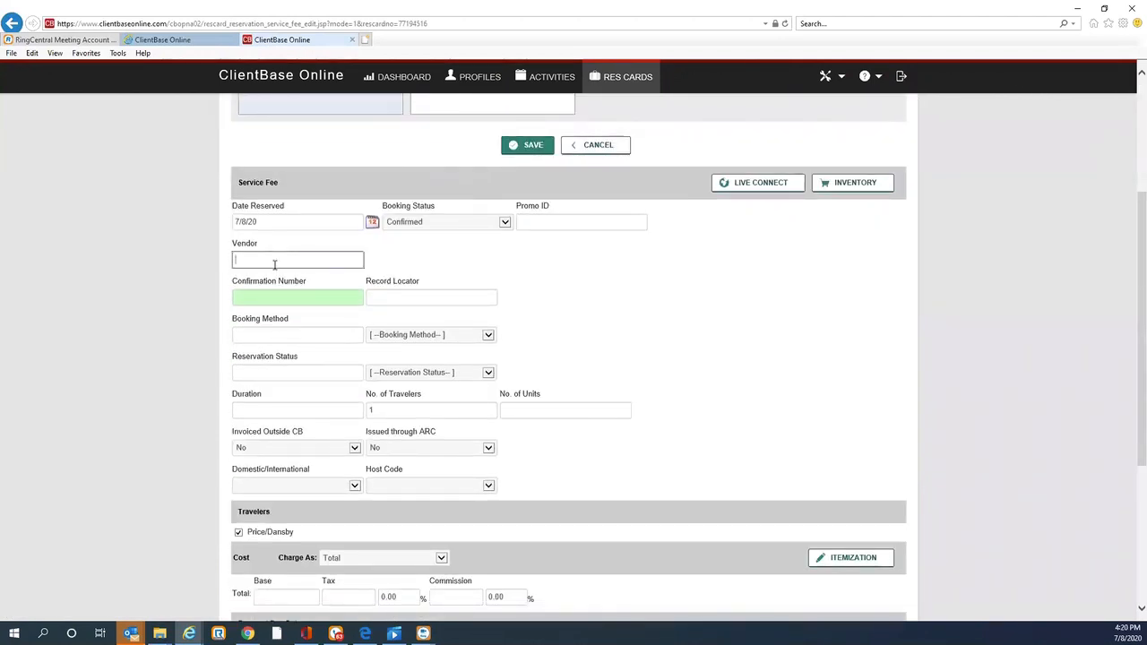
type("servi")
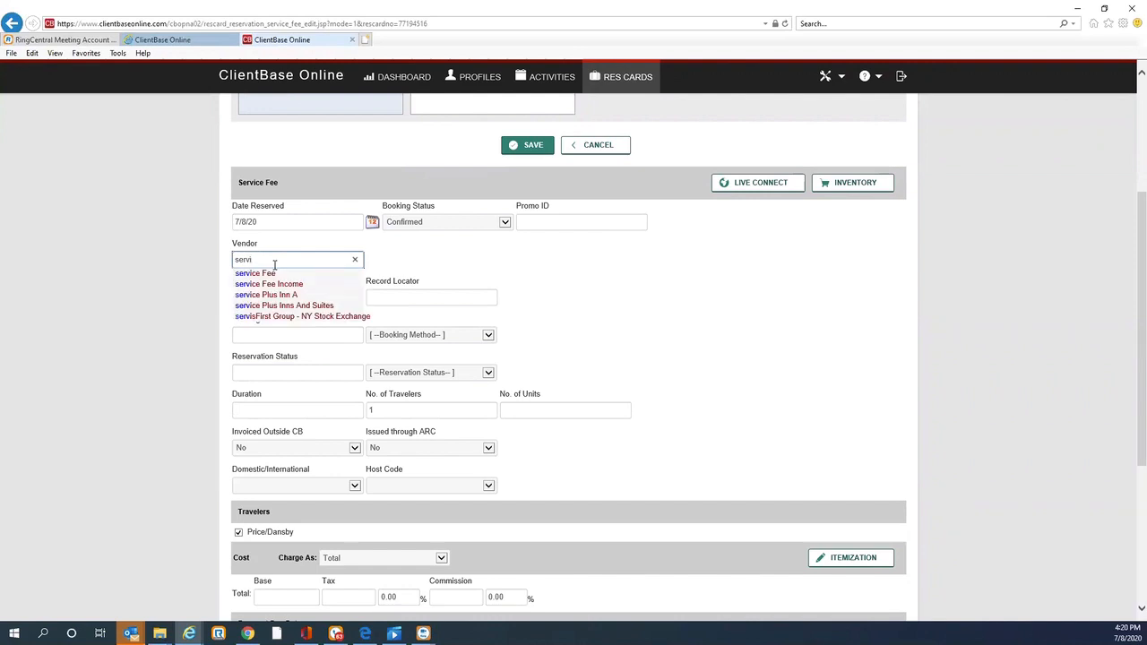
left_click(272, 273)
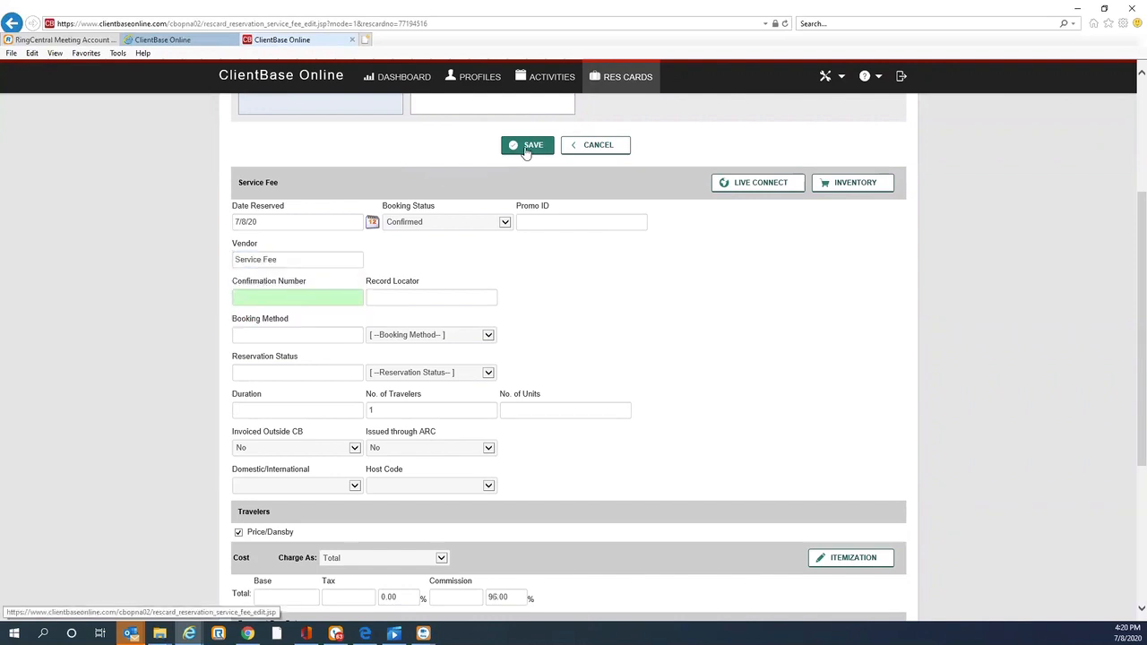
Step: Set the service fee base to 100.00 and save the reservation, continuing without a confirmation number
left_click(287, 595)
type("100.00")
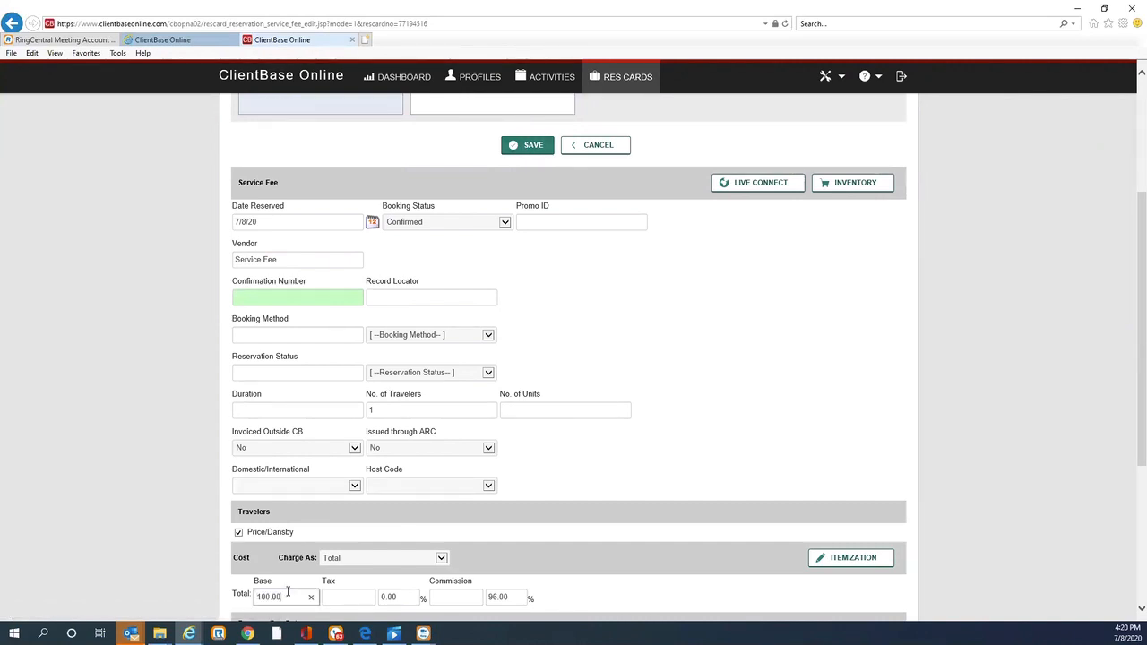
key("Tab")
left_click(525, 146)
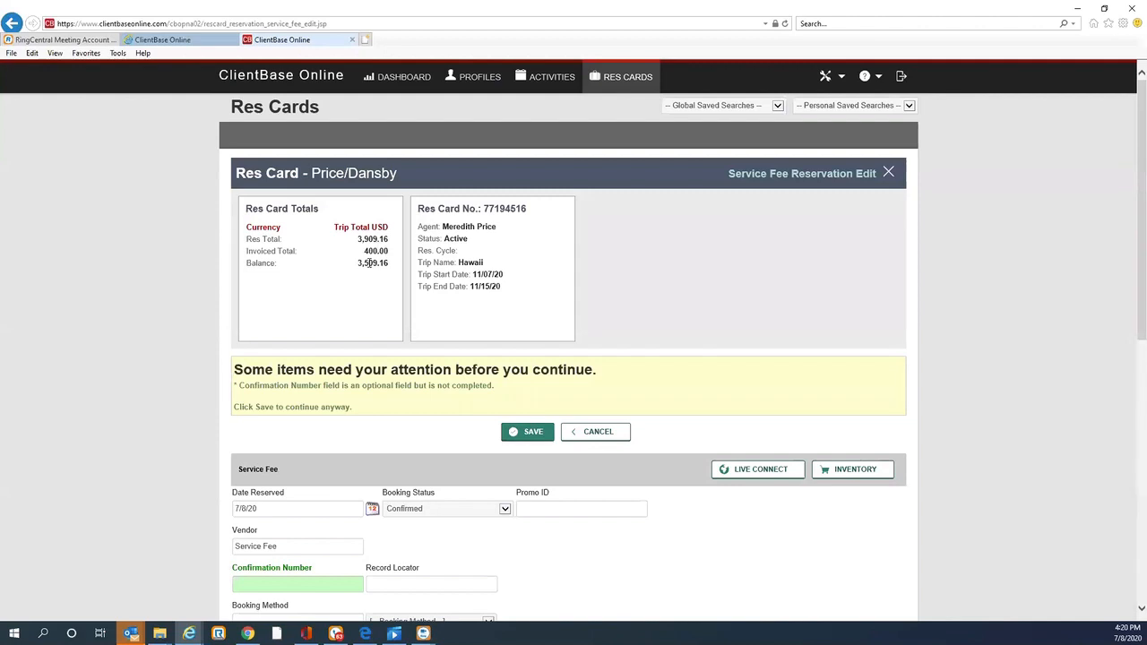
left_click(534, 439)
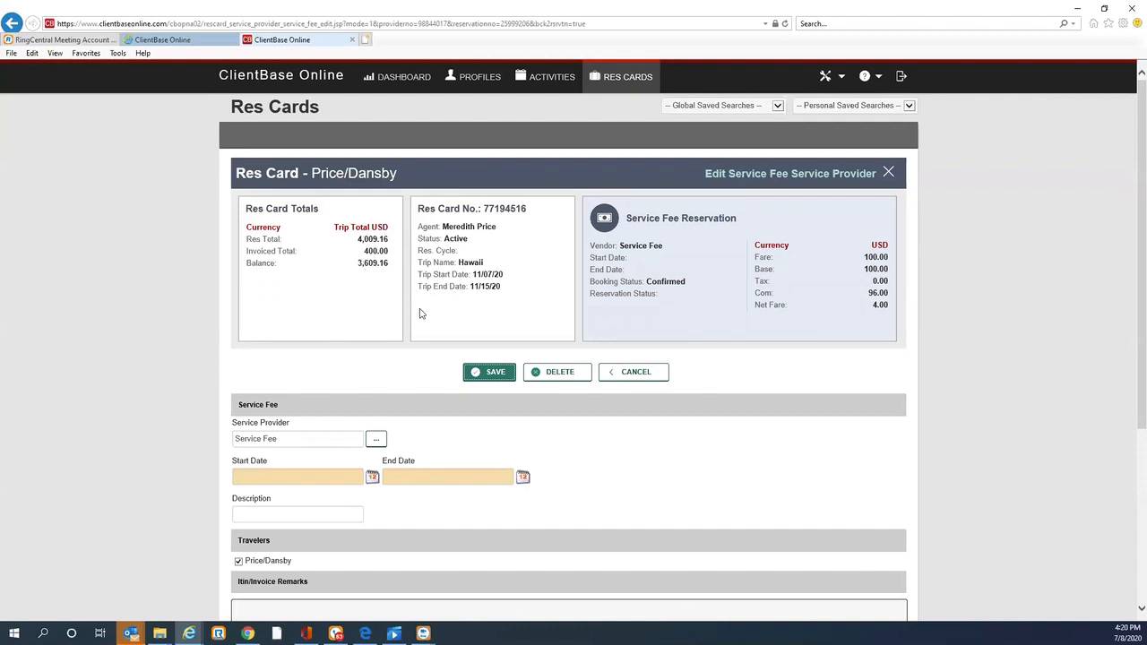
Step: Set the service provider start date to 07/08/2020 and save it
left_click(373, 479)
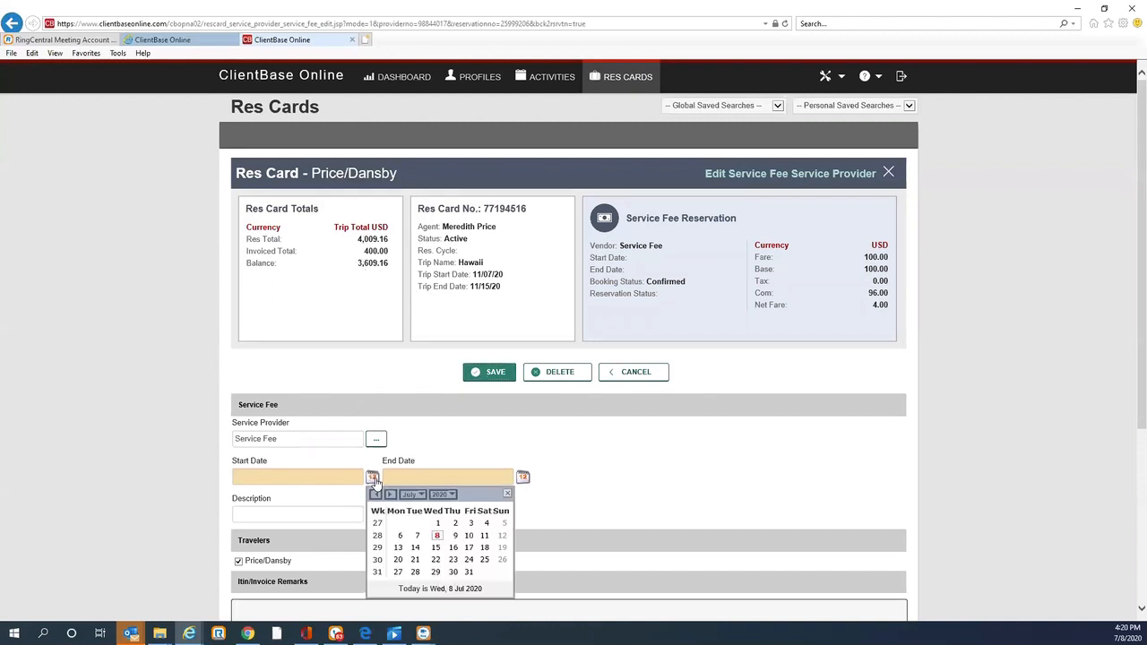
left_click(436, 535)
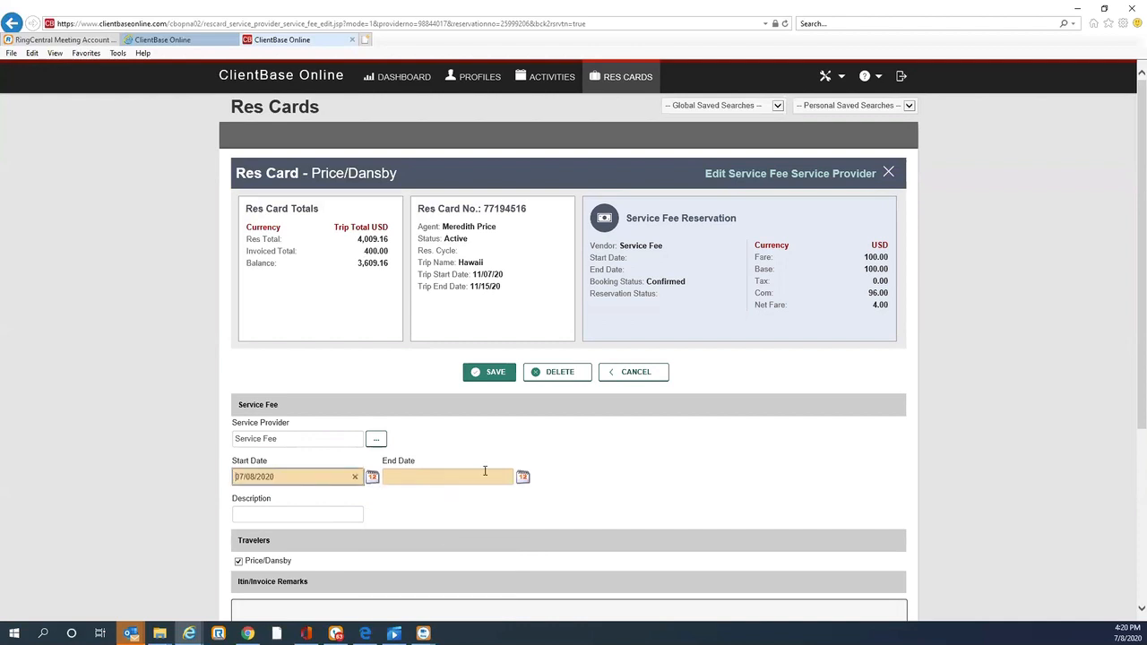
left_click(489, 372)
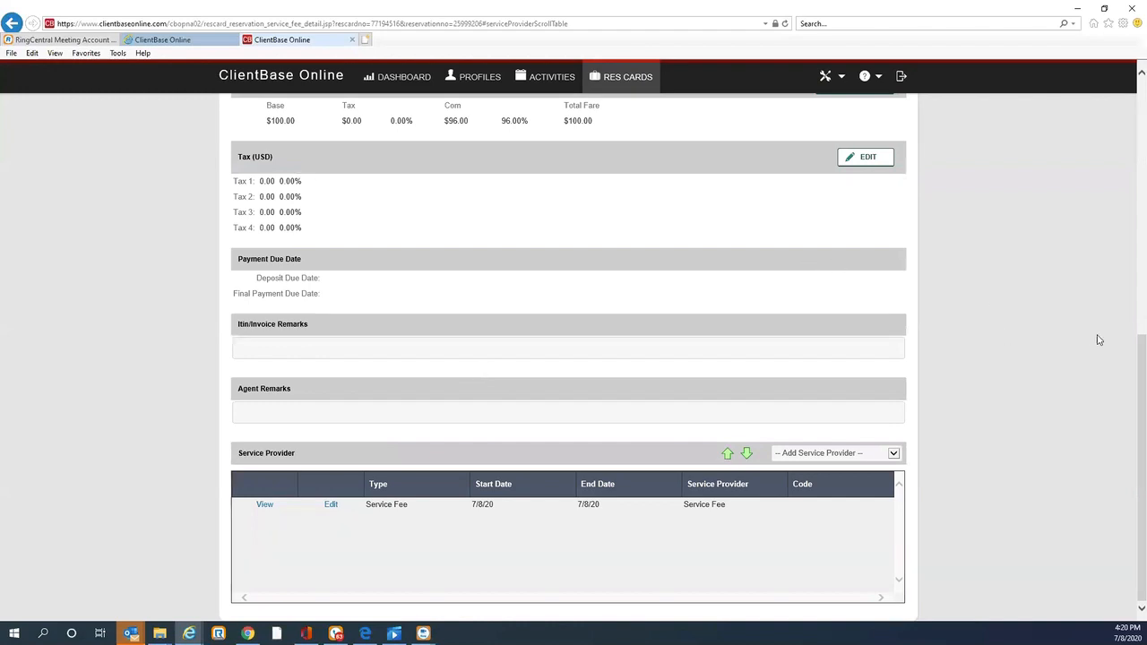
Step: Open invoice generation for the Hawaii res card and exclude the Tour Reservation from the invoice
left_click_drag(1132, 350, 977, 84)
left_click(666, 133)
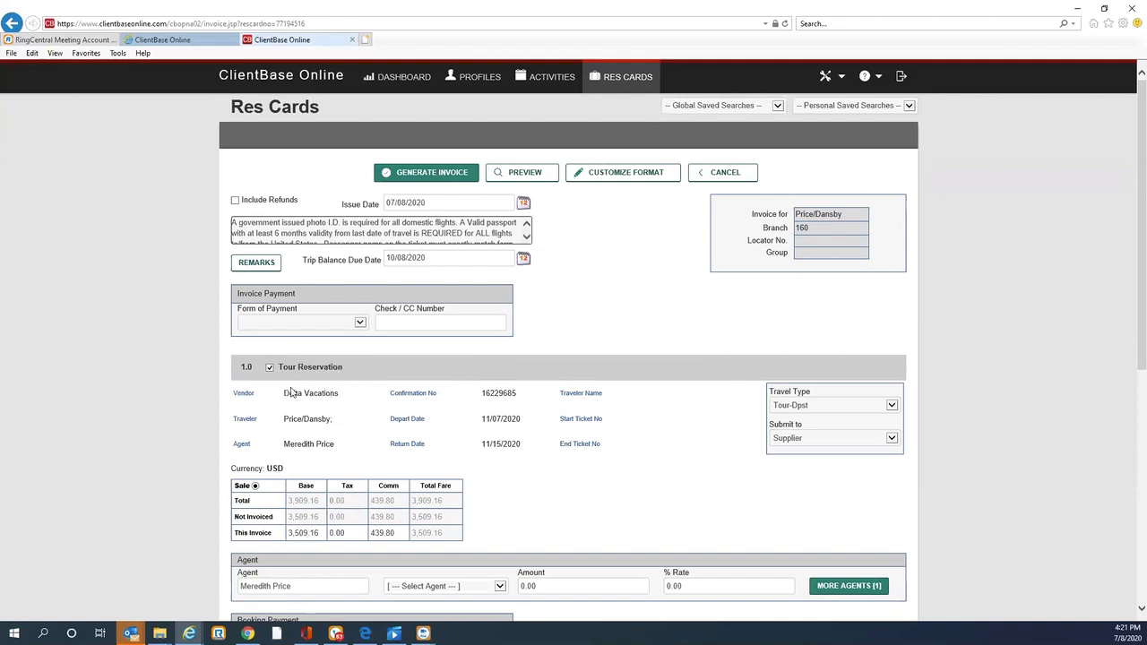
left_click(269, 368)
Step: Preview the service-fee-only invoice, dismissing the invoice payment due date dialog
left_click_drag(1141, 193, 1142, 339)
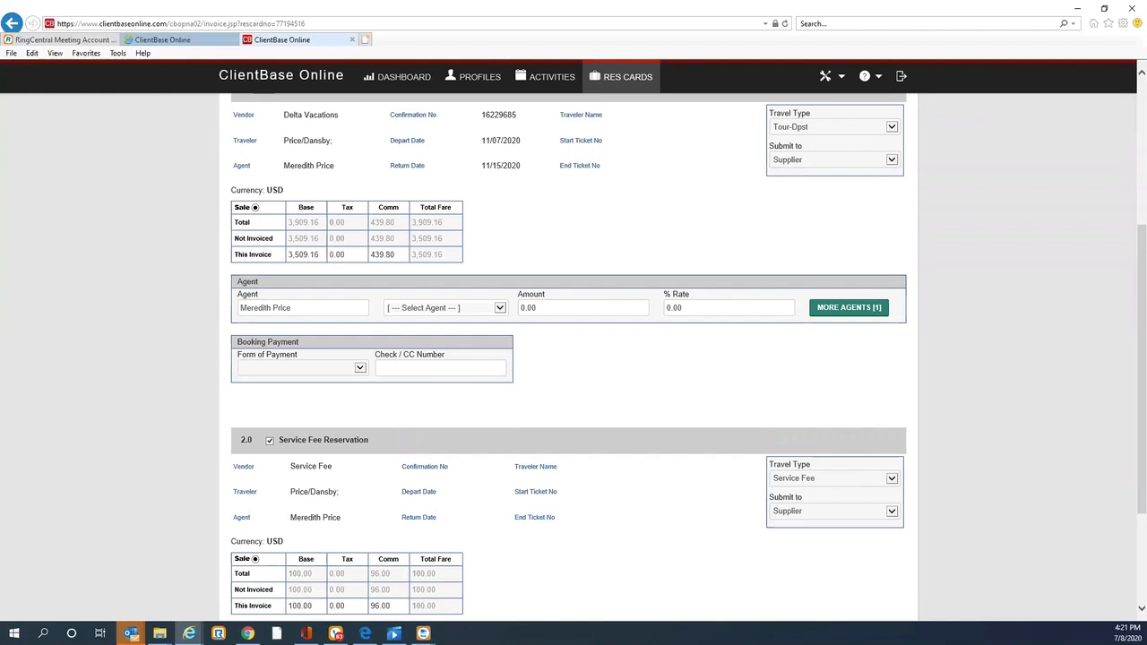
scroll(1131, 236, "down", 2)
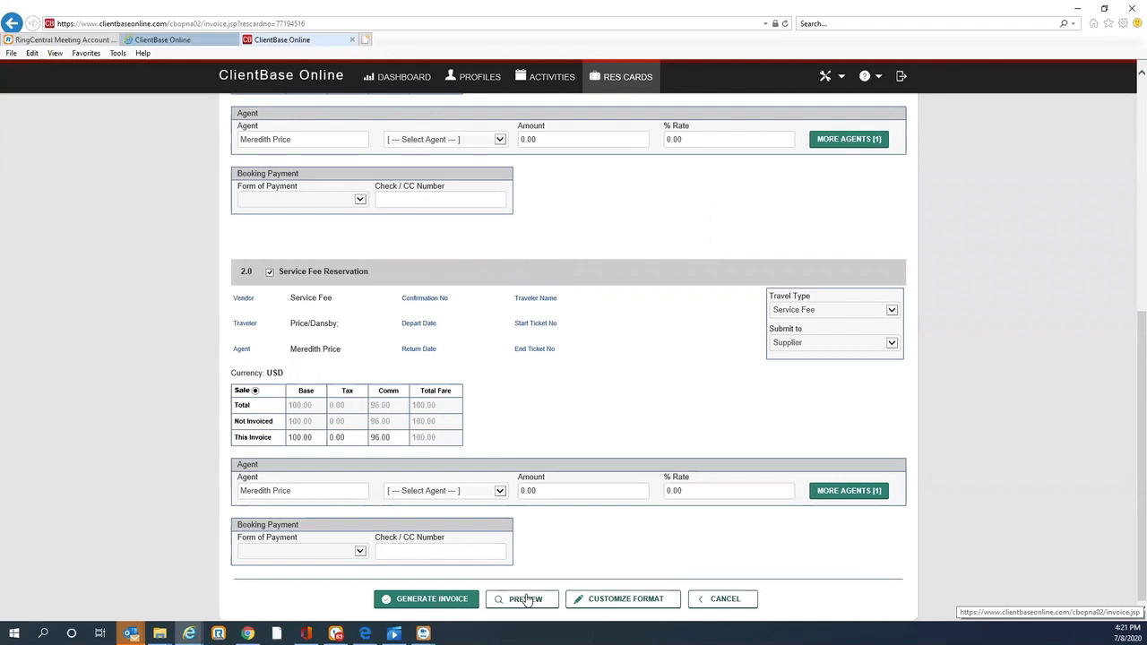
left_click(526, 600)
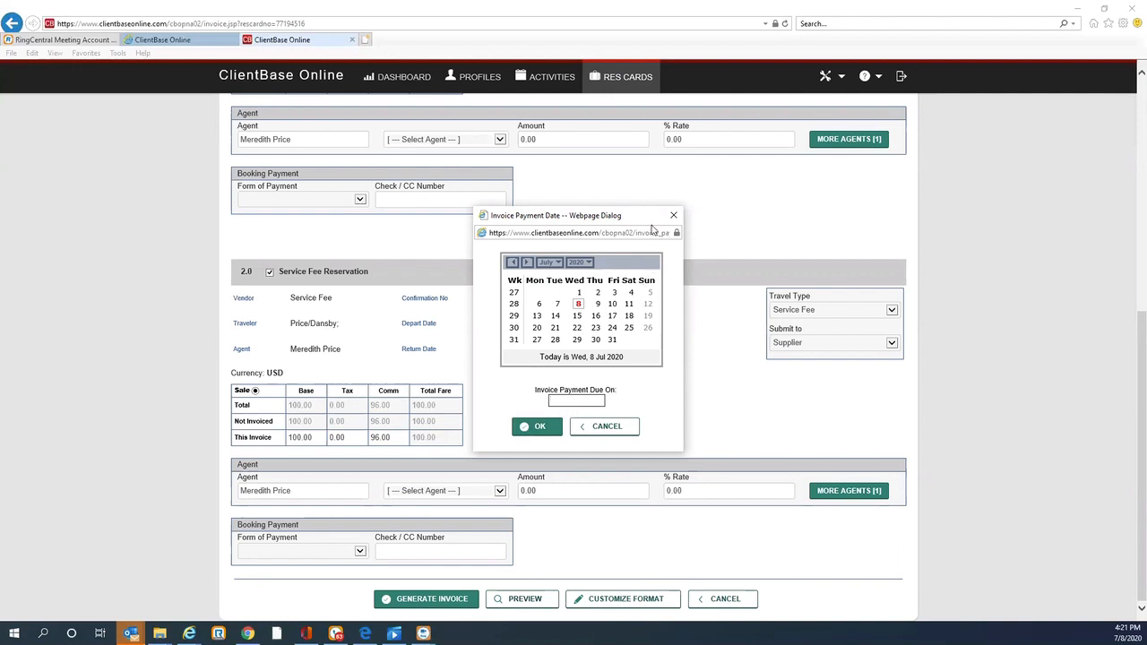
left_click(673, 216)
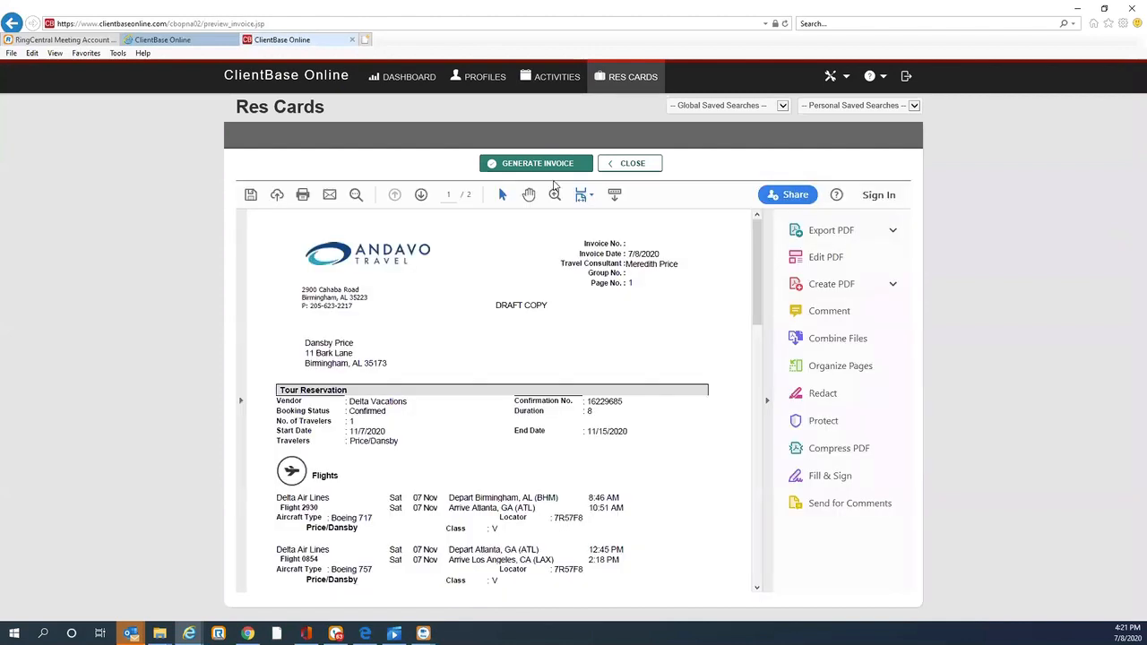
Step: Review both pages of the invoice preview, close it, and cancel invoice generation
left_click_drag(758, 245, 801, 452)
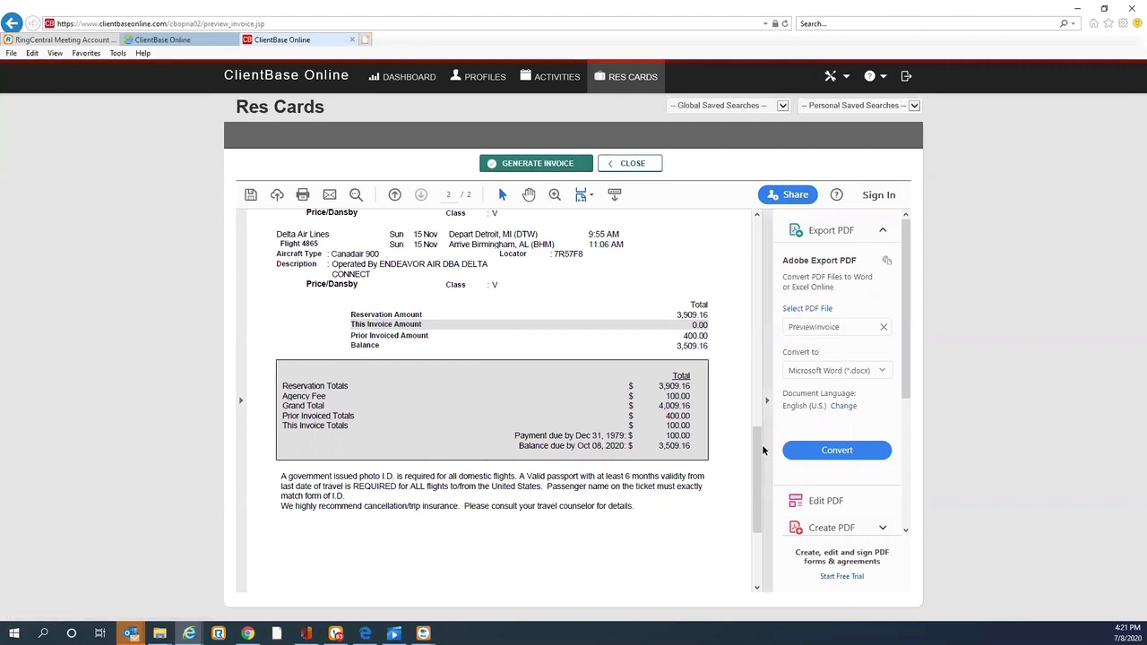
scroll(760, 449, "up", 10)
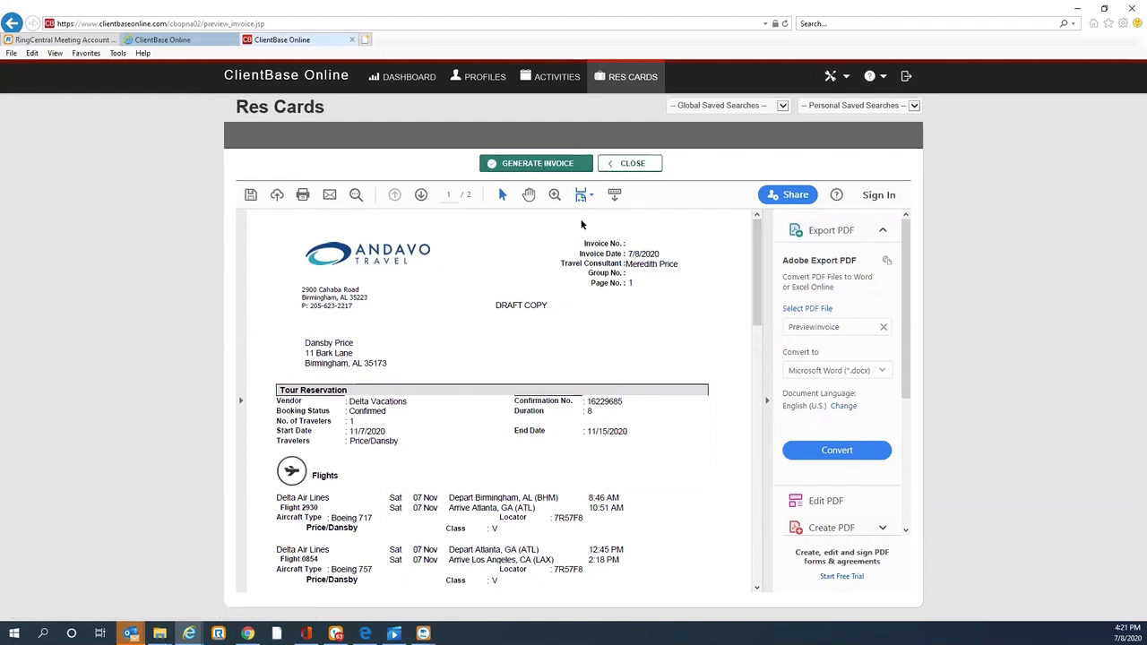
left_click(616, 168)
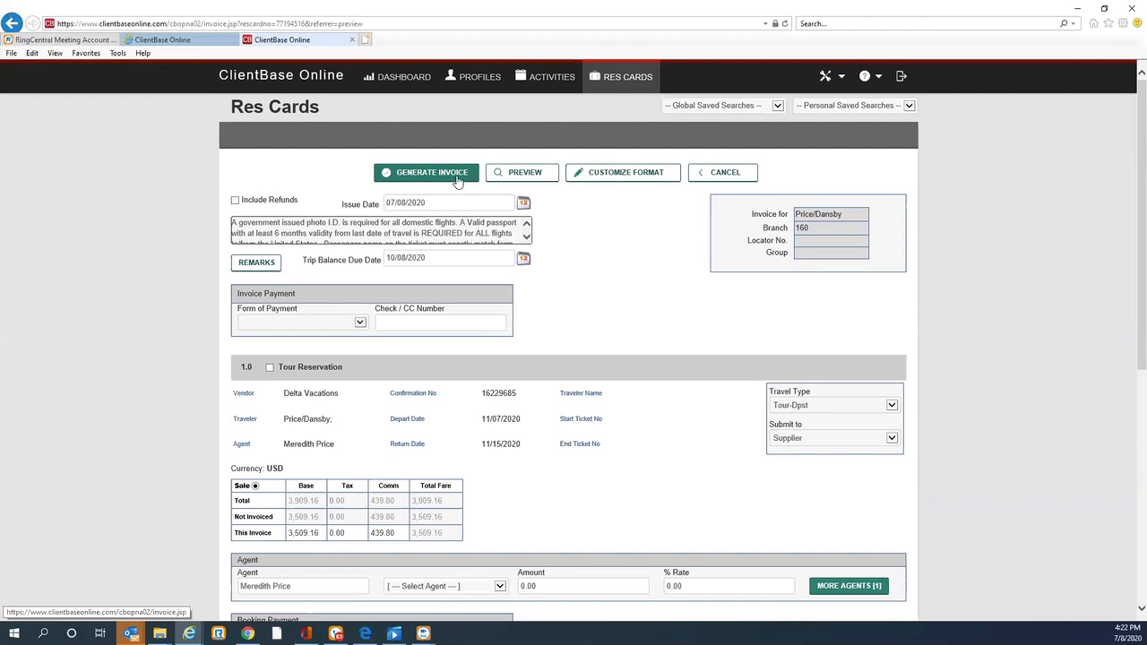
left_click(719, 173)
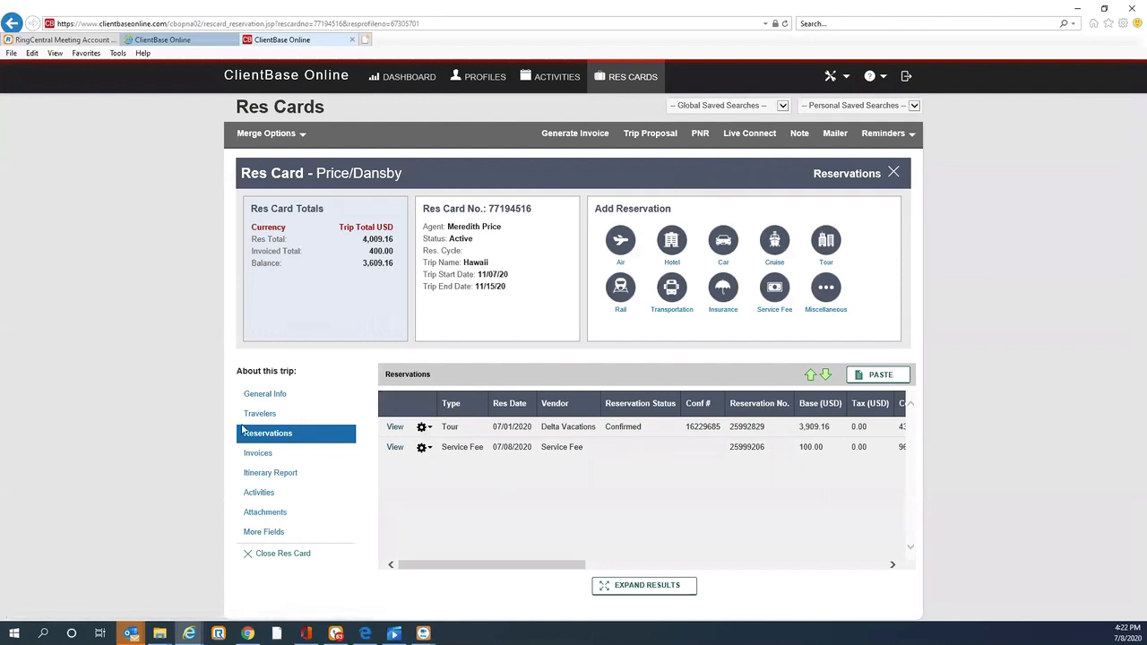
Step: Close the res card and create a new res card for the client profile with trip name service fee
left_click(285, 554)
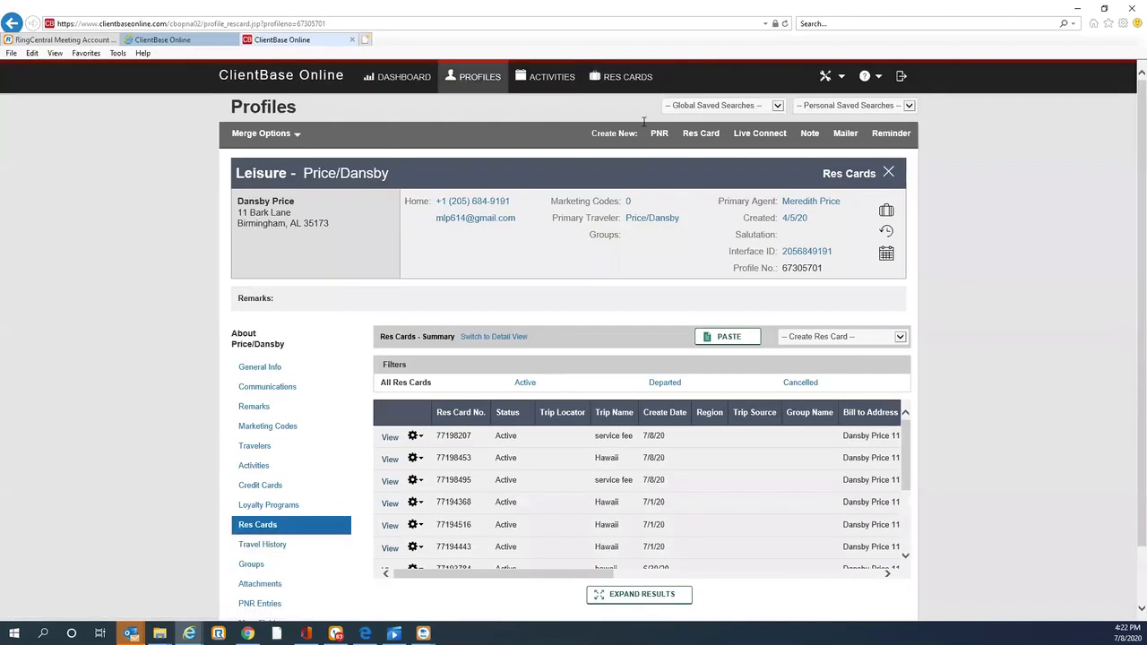
left_click(690, 139)
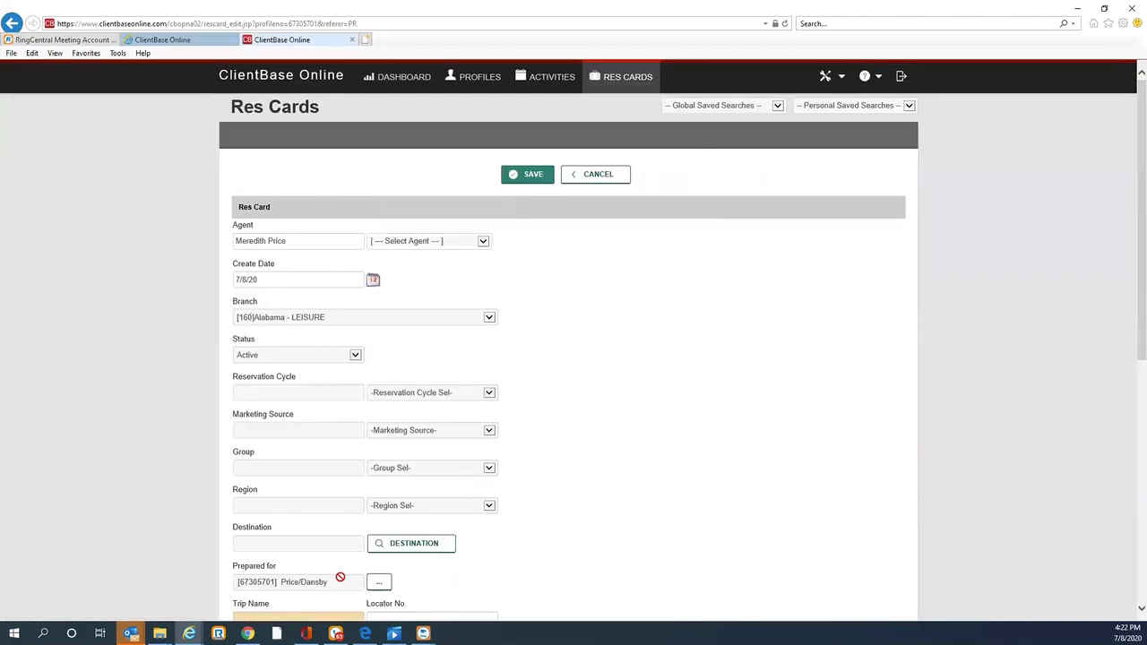
scroll(1131, 117, "down", 4)
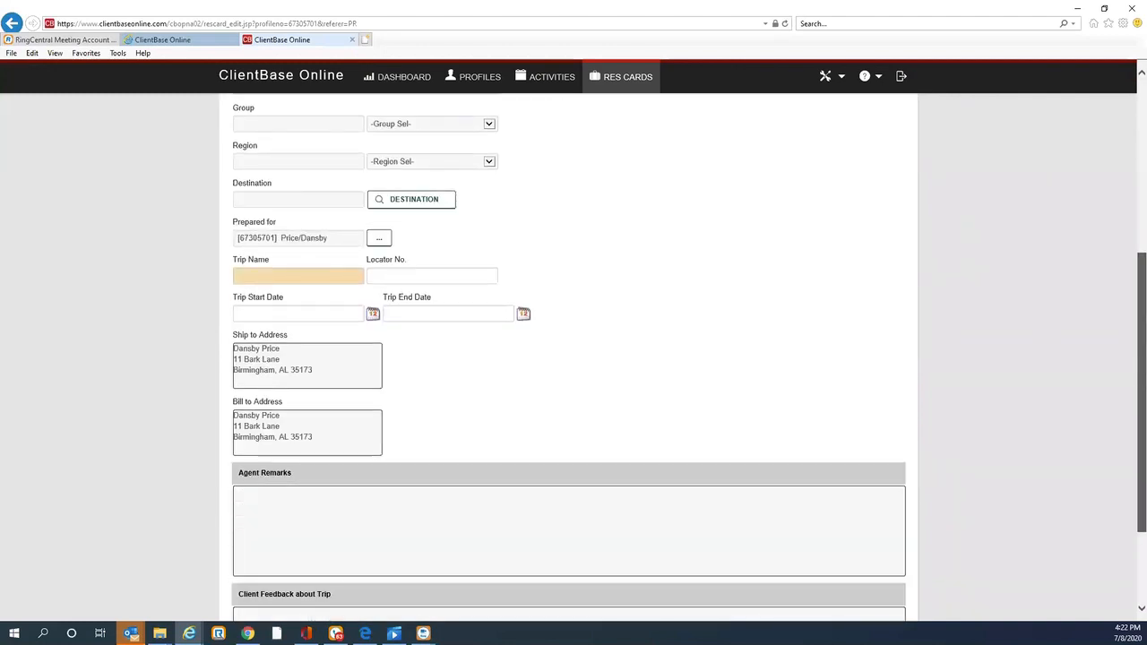
left_click(290, 271)
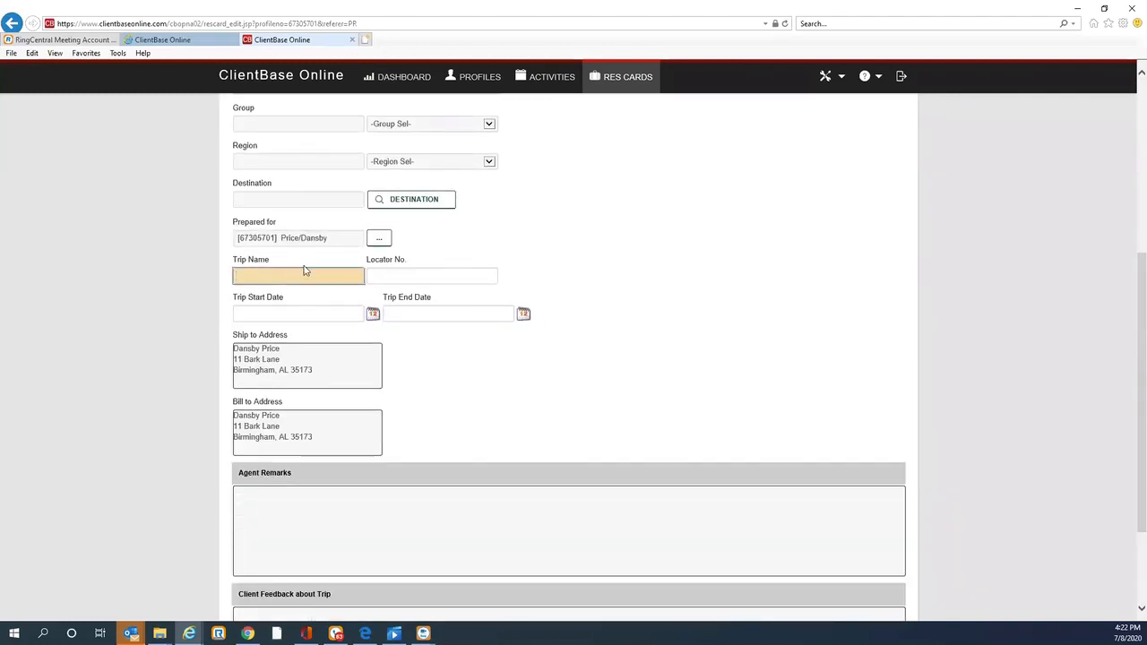
type("service fee")
scroll(1132, 258, "down", 3)
left_click(532, 600)
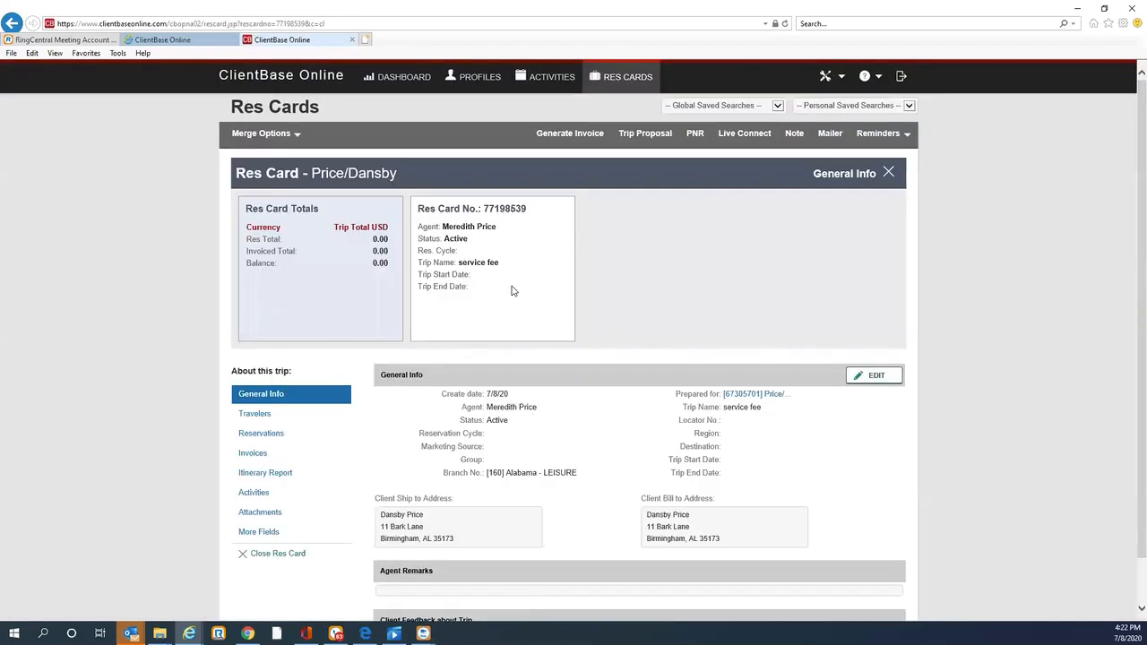
Step: Select the client as traveler on the new res card and save the traveler list
left_click(246, 416)
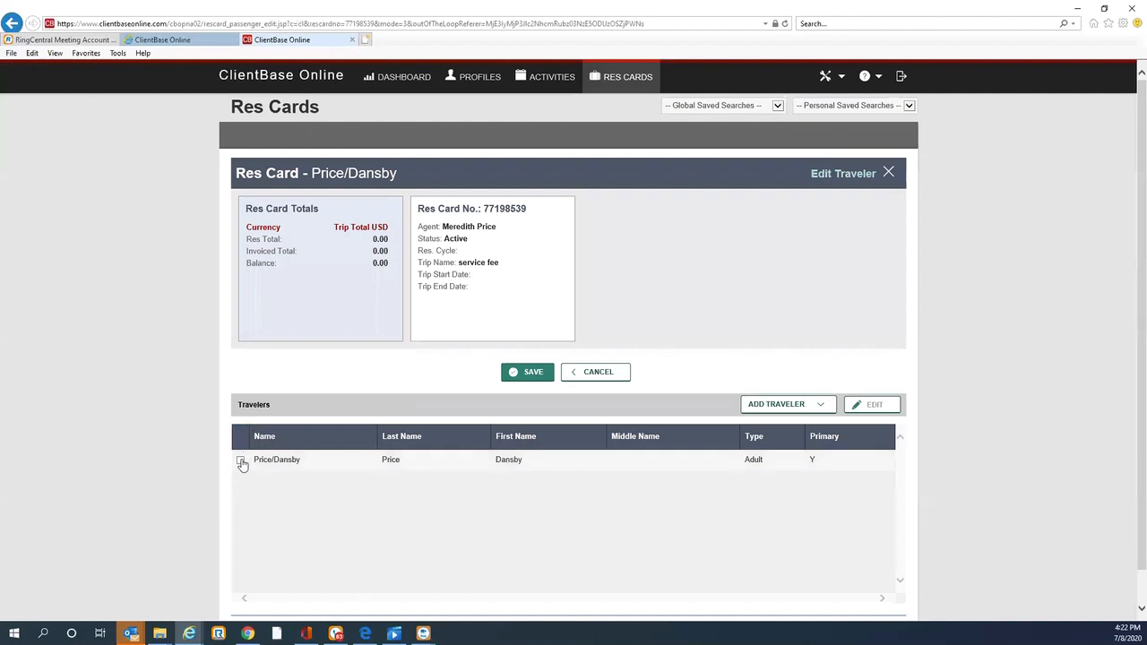
left_click(240, 460)
left_click(518, 373)
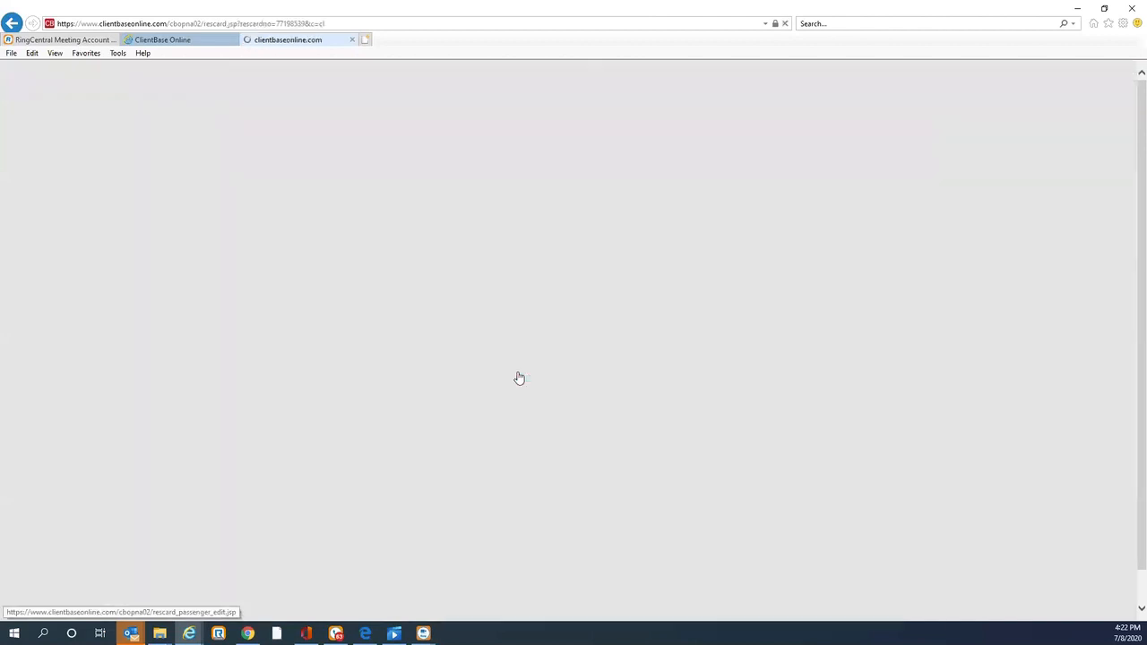
Step: Add a Service Fee reservation to the new res card with the vendor Service Fee
left_click(281, 437)
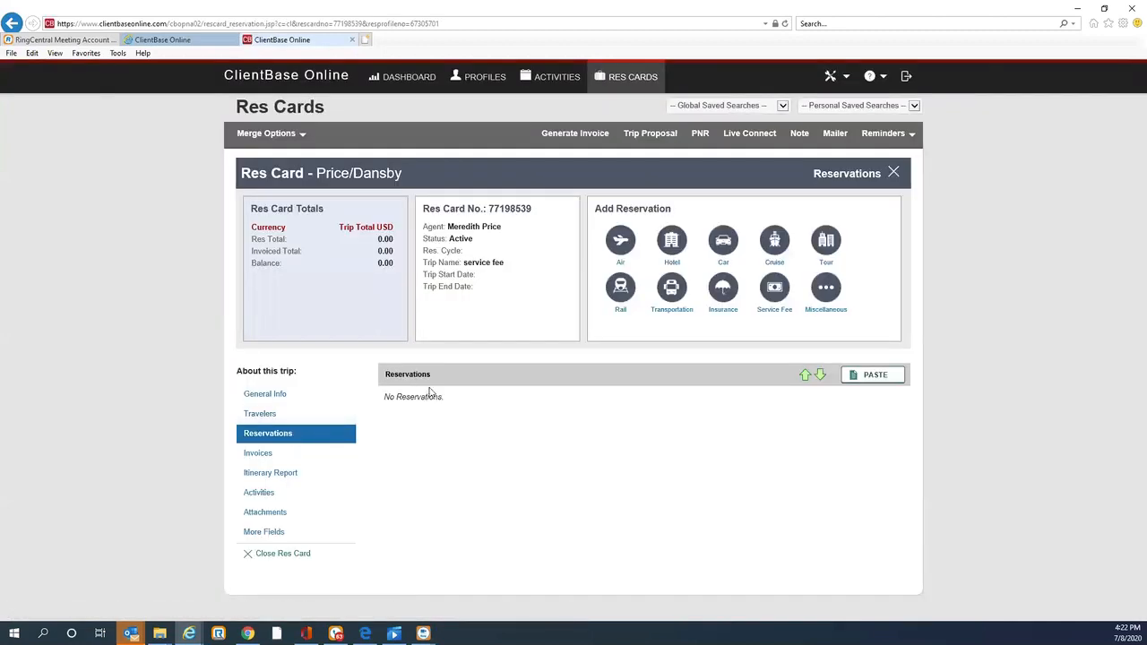
left_click(775, 288)
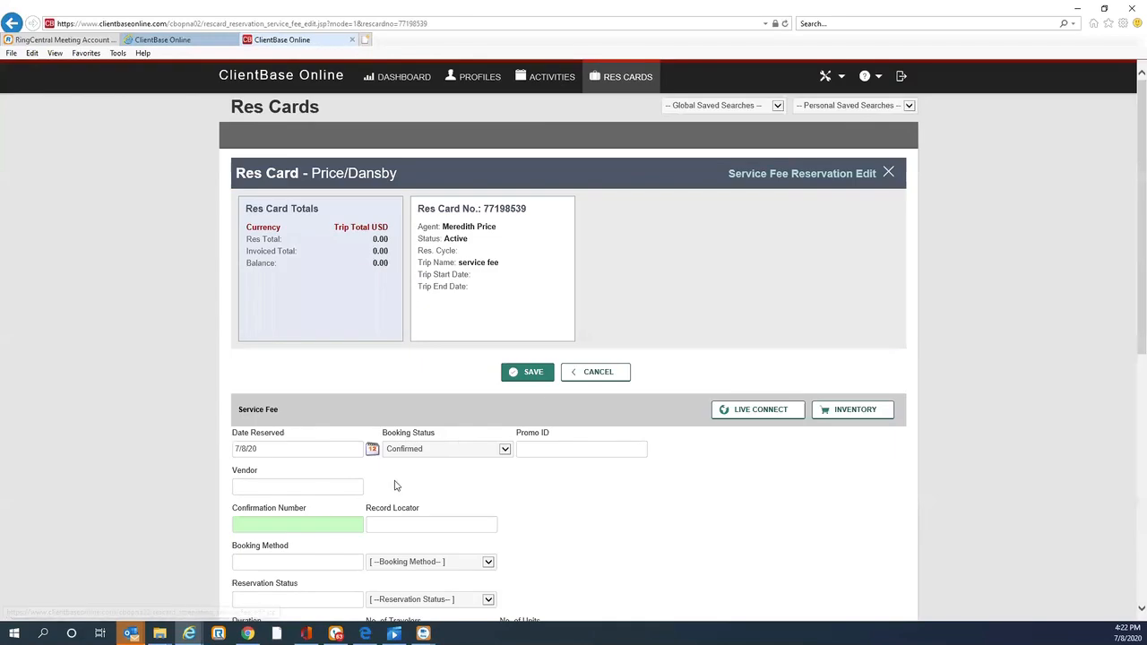
left_click(309, 485)
type("service")
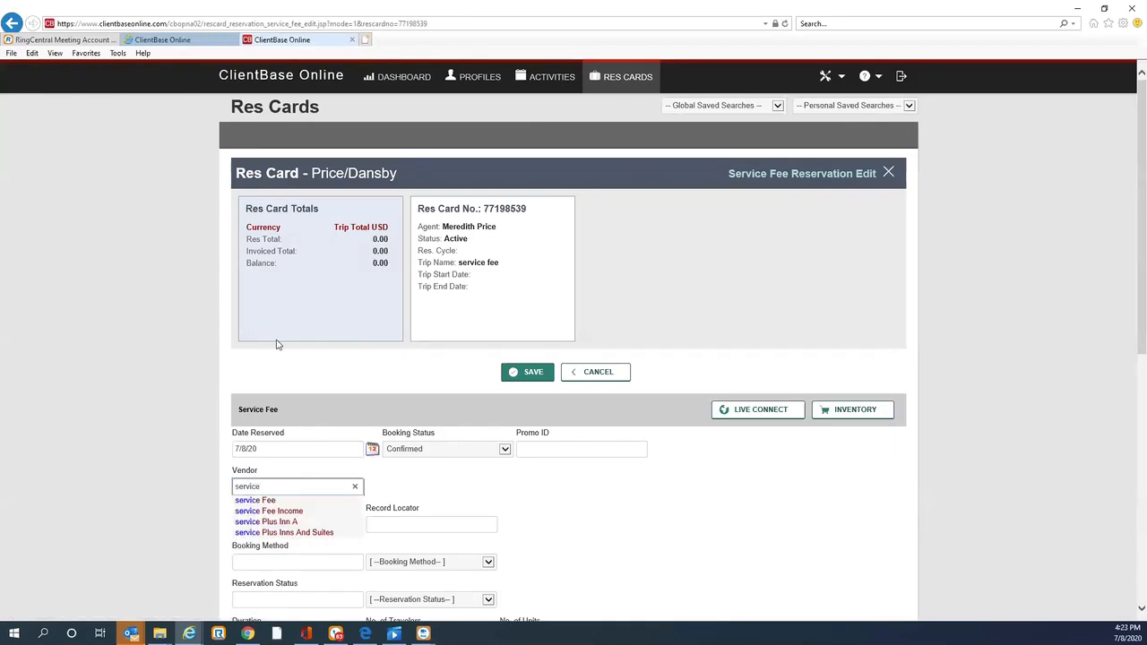
left_click(265, 502)
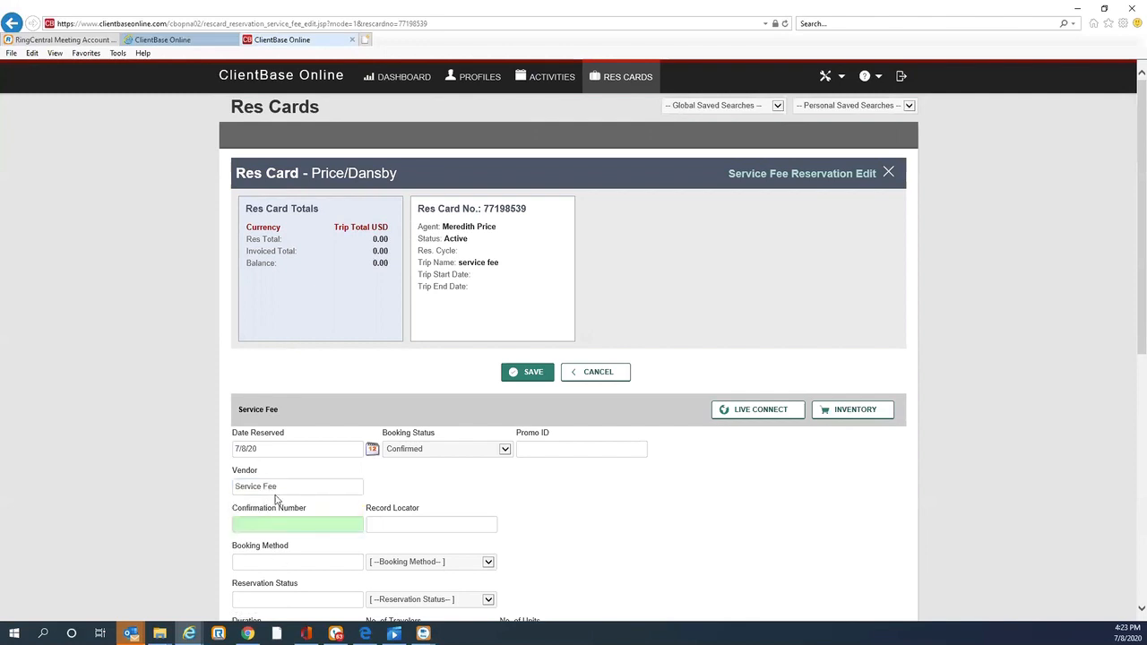
Step: Set the service fee base to 200.00 and save the reservation, continuing past the confirmation prompt
scroll(1130, 117, "down", 6)
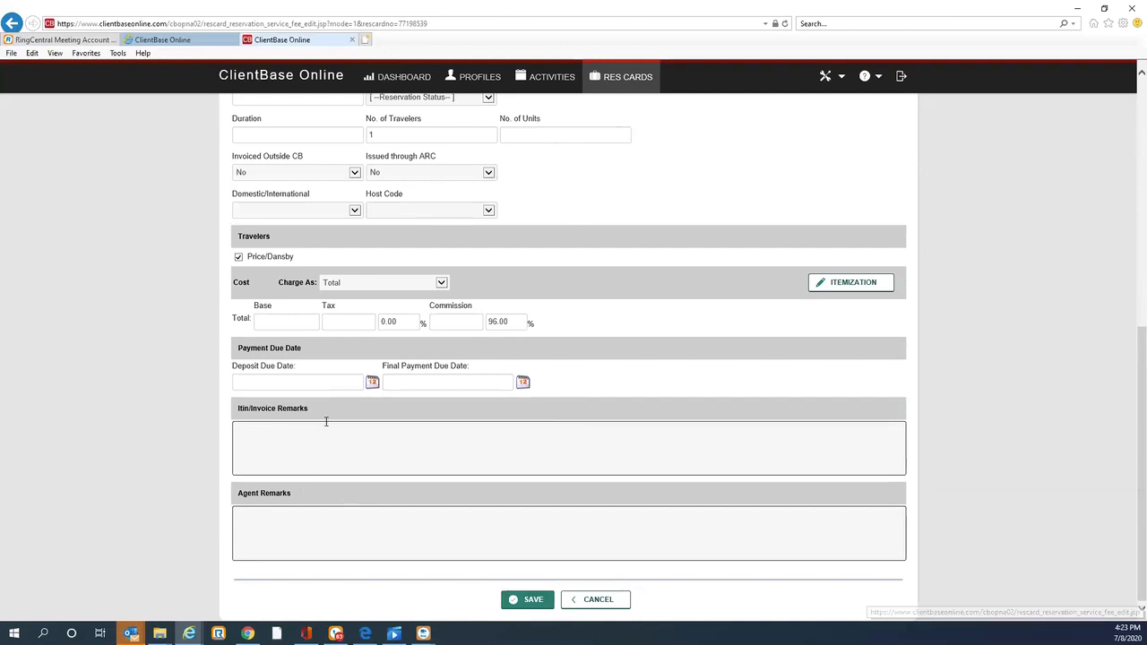
left_click(305, 321)
type("200.0")
key("Tab")
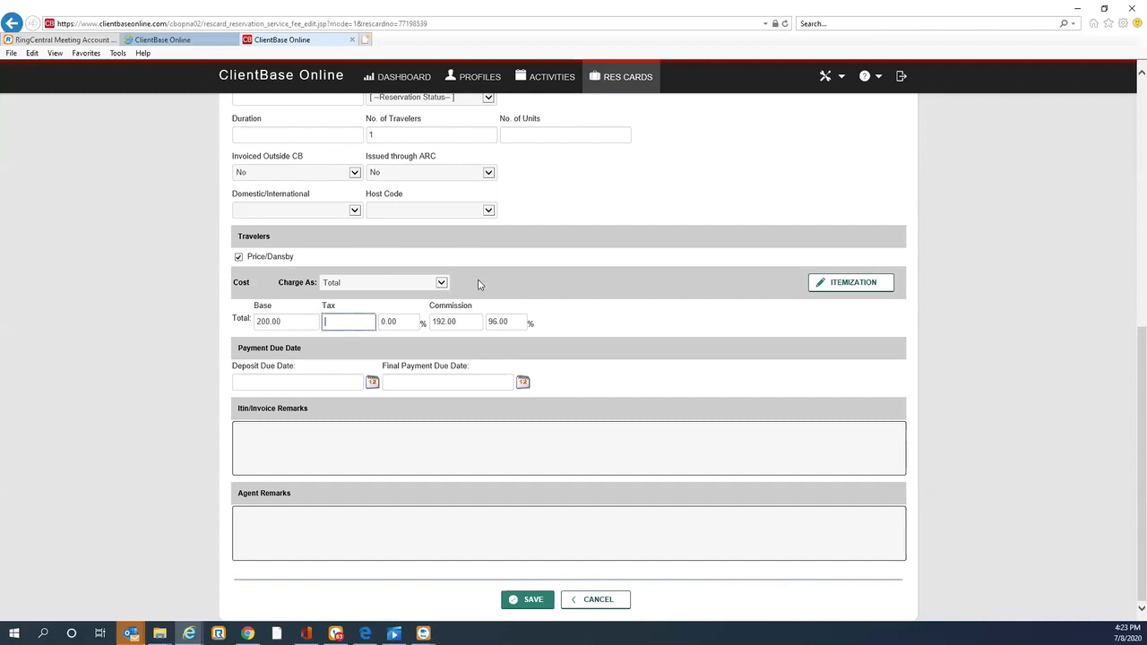
left_click(536, 601)
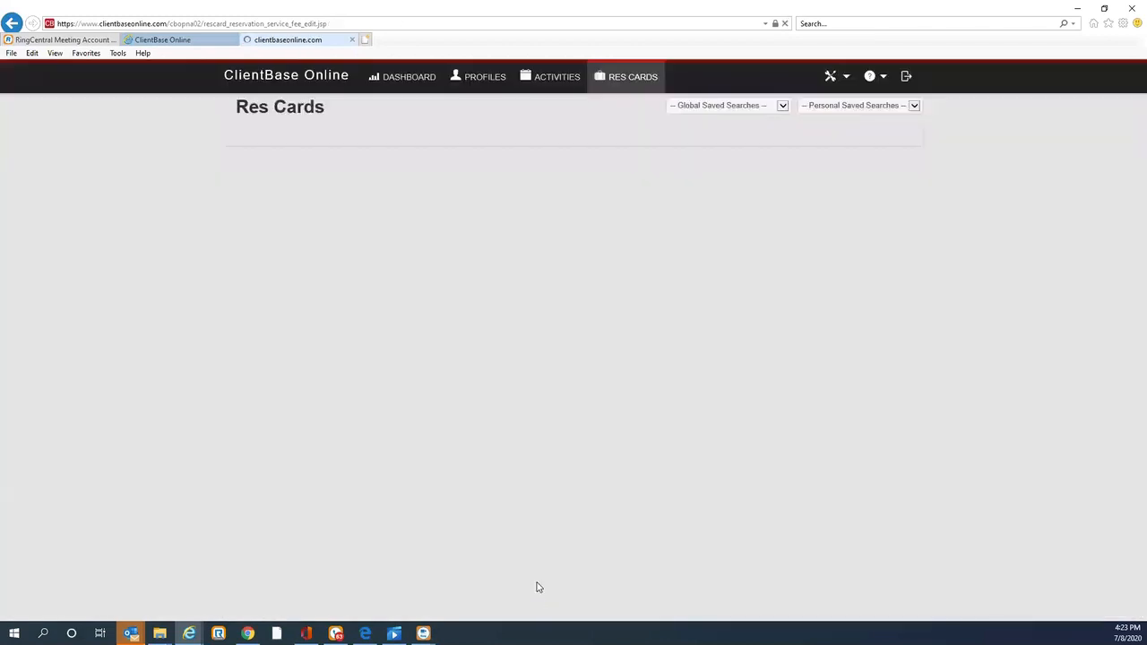
left_click(529, 432)
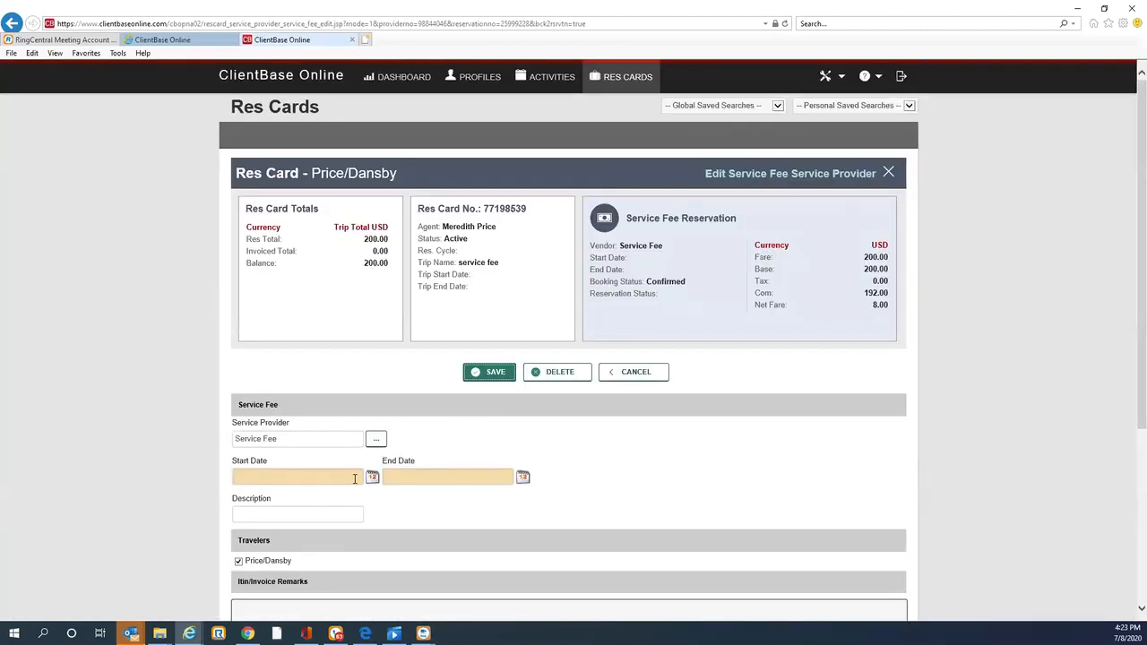
Step: Set the service provider start date to July 8, 2020 and save the service provider
left_click(372, 477)
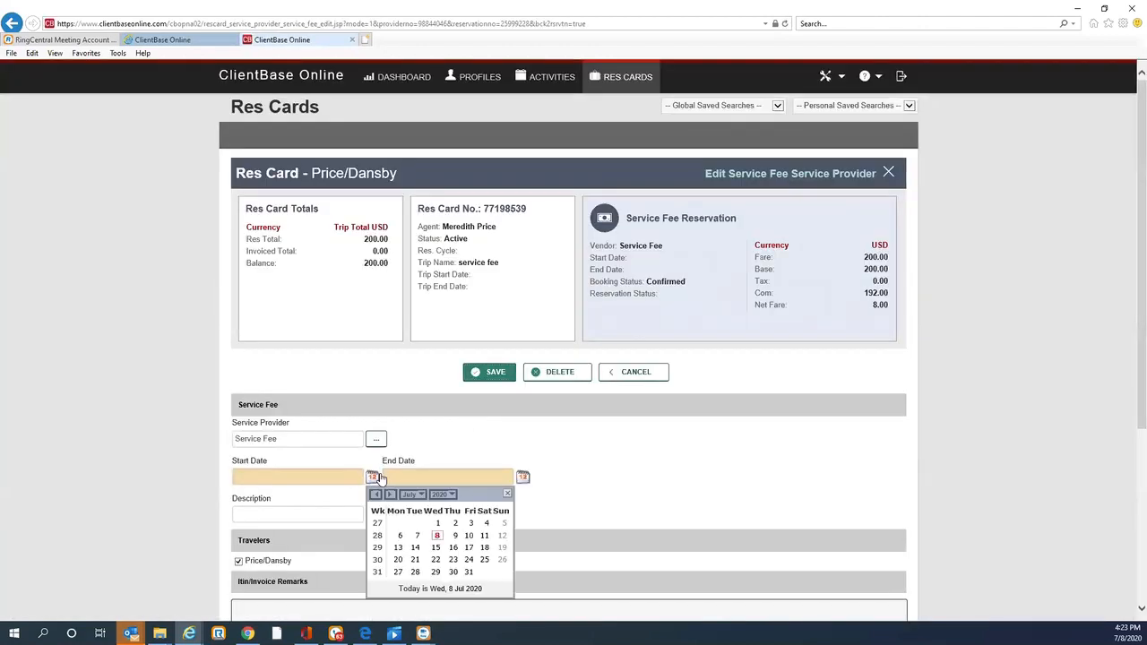
left_click(438, 537)
left_click(500, 375)
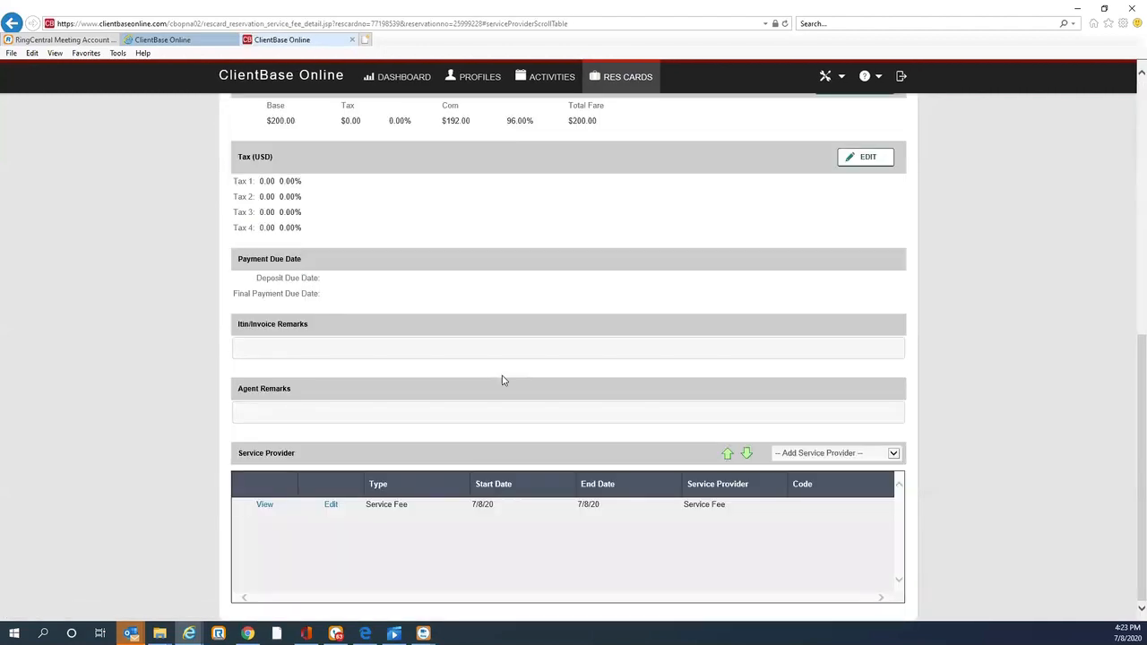
Step: Open invoice generation for the new res card and set the invoice form of payment to Cash
left_click_drag(1140, 347, 1061, 5)
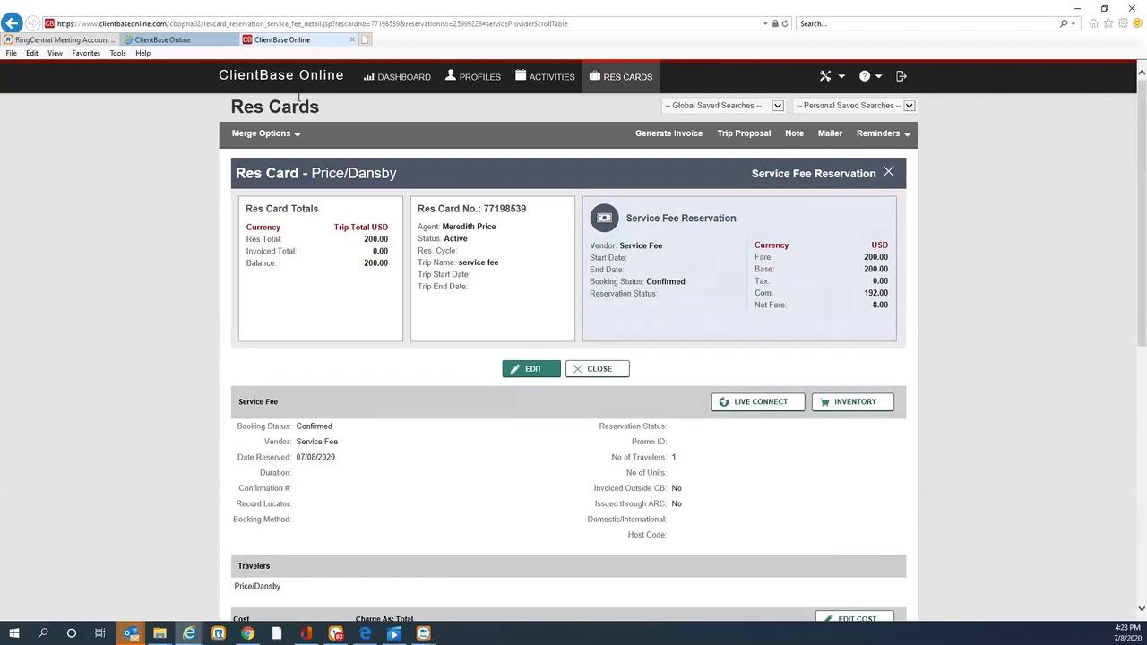
left_click(644, 134)
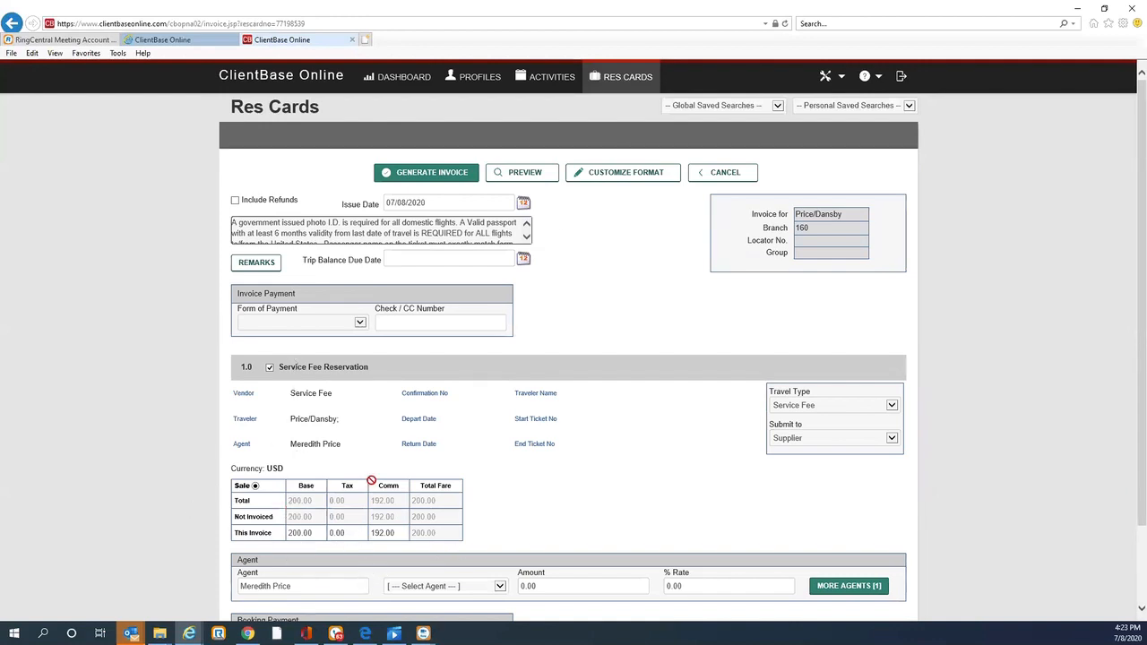
left_click(360, 323)
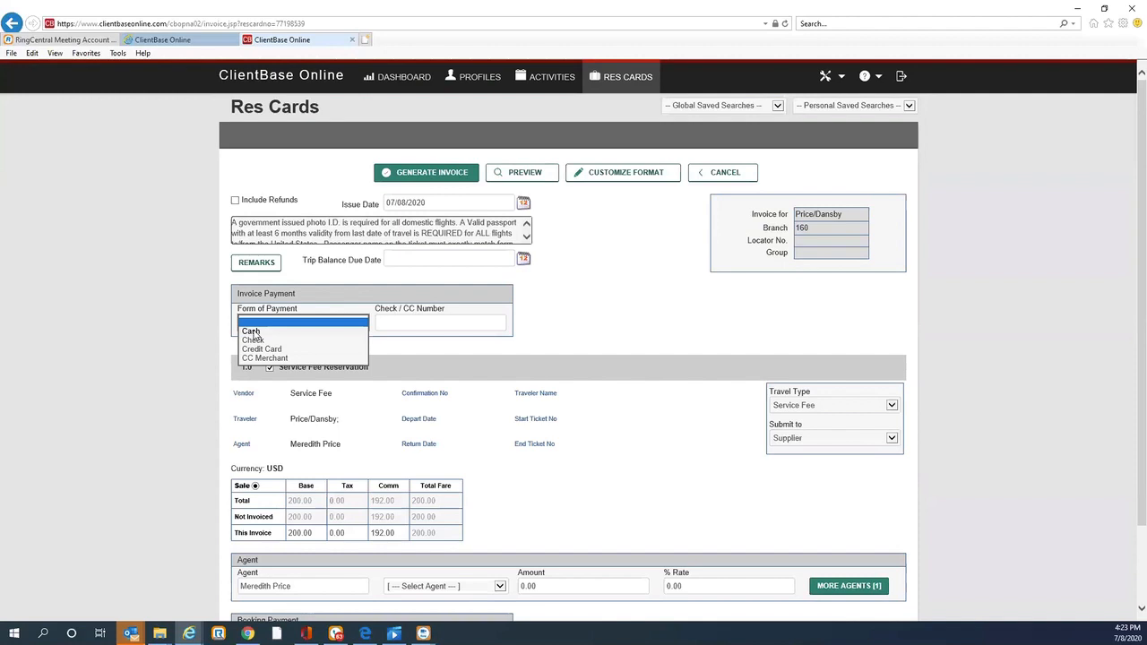
left_click(251, 332)
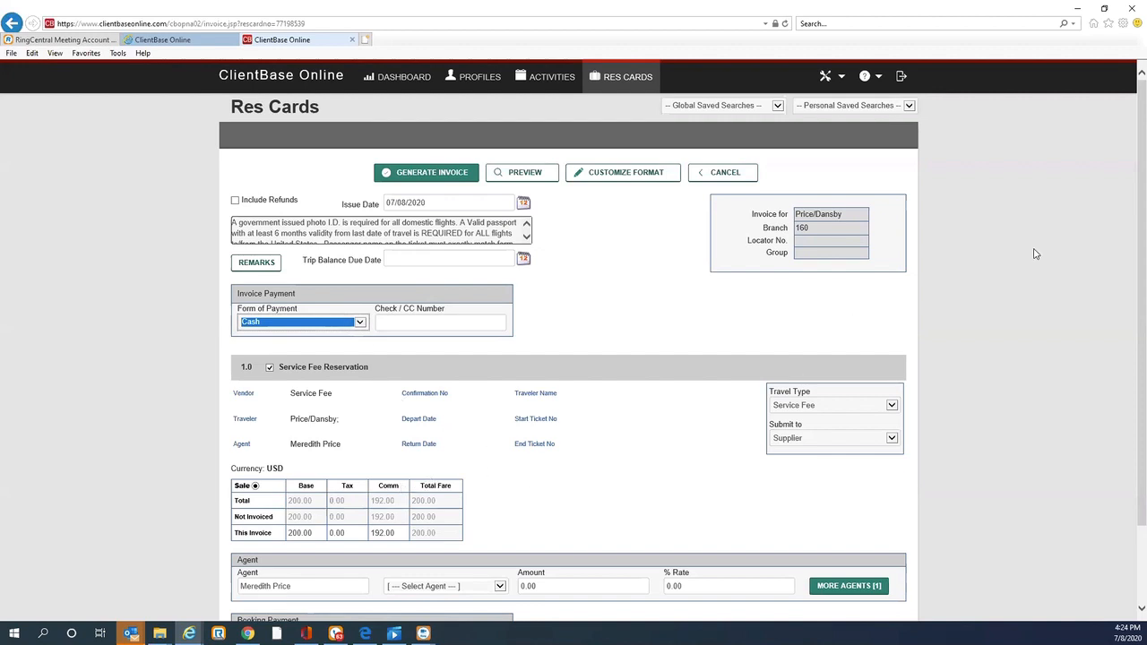
Step: Preview the cash-paid service fee invoice
scroll(1131, 165, "down", 1)
scroll(568, 349, "down", 2)
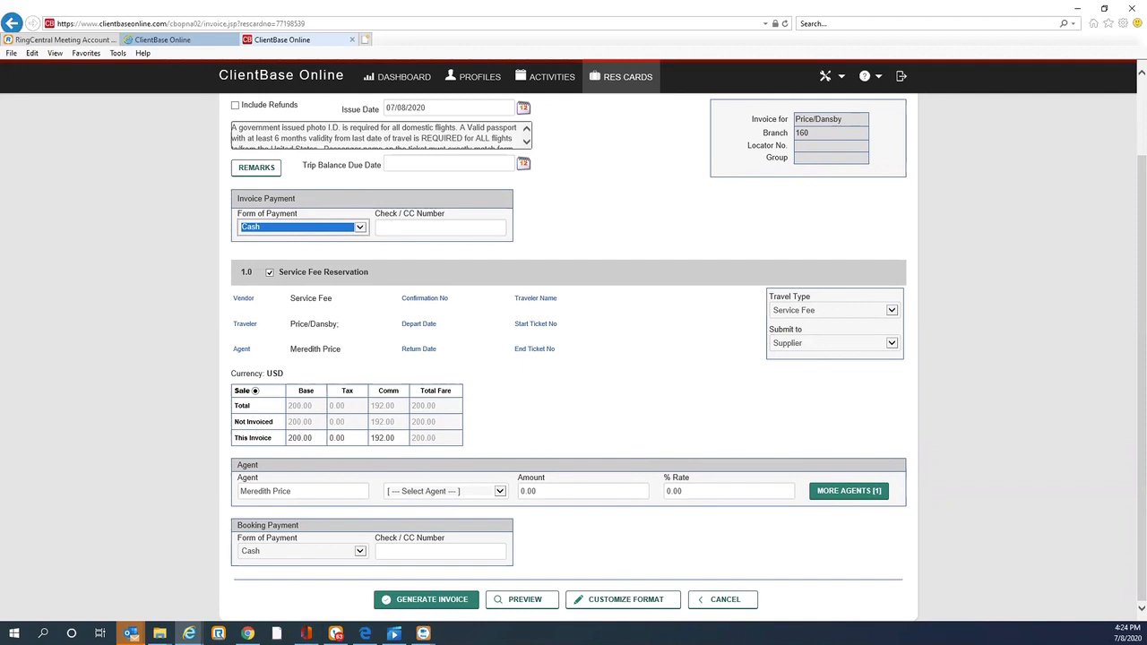
left_click(525, 605)
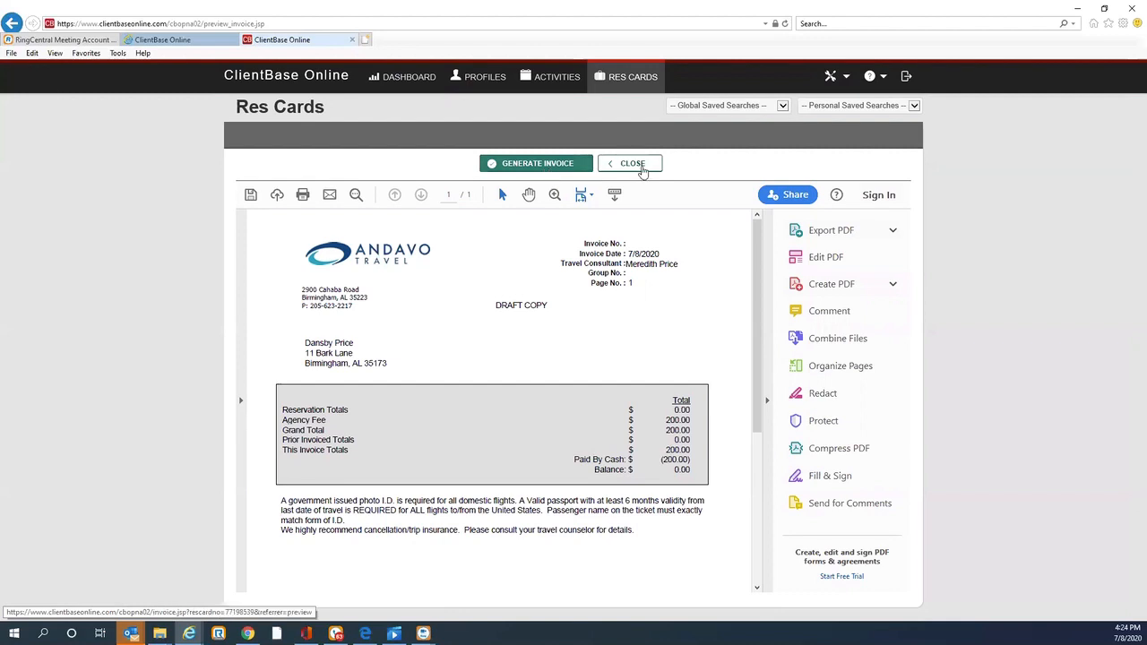
Step: Close the invoice preview and invoice screen, then bring up the AirPortal 360 dashboard in the browser
left_click(640, 174)
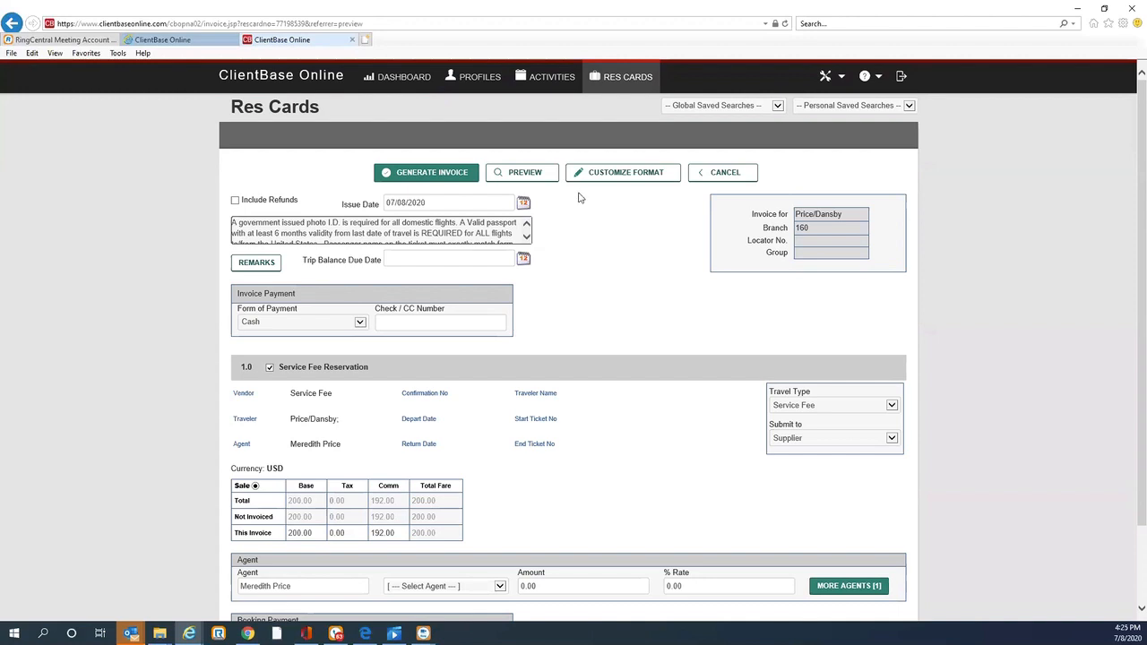
left_click(723, 175)
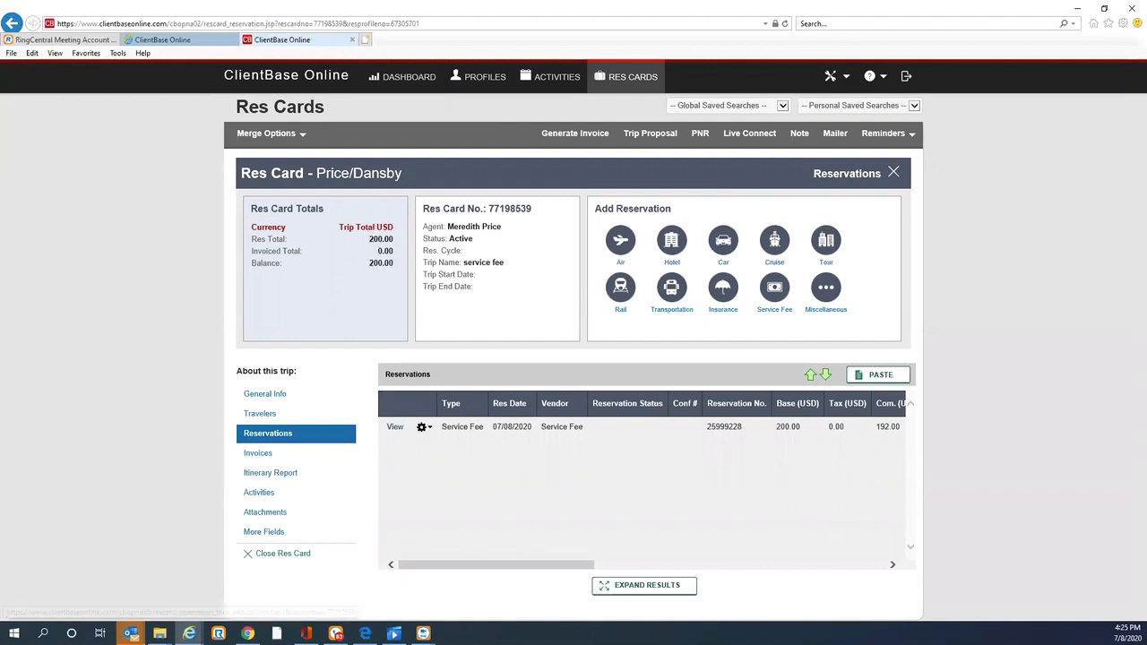
left_click_drag(1146, 18, 689, 100)
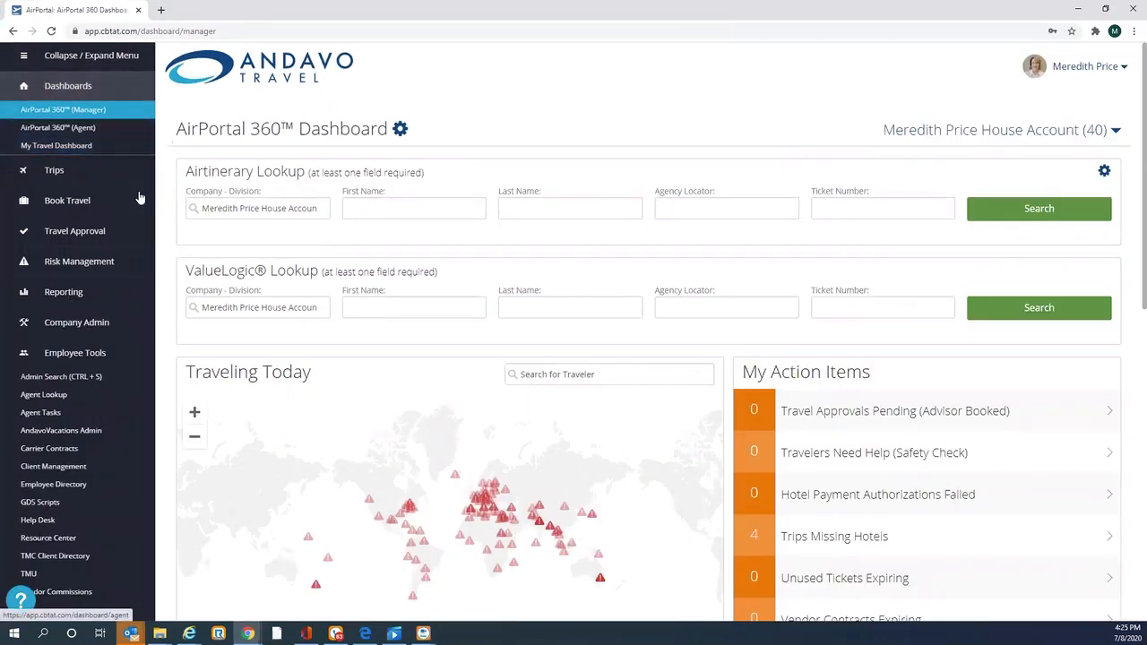
Step: Open the Resource Center and sign in to AirPortal with the account e-mail and password
left_click(64, 544)
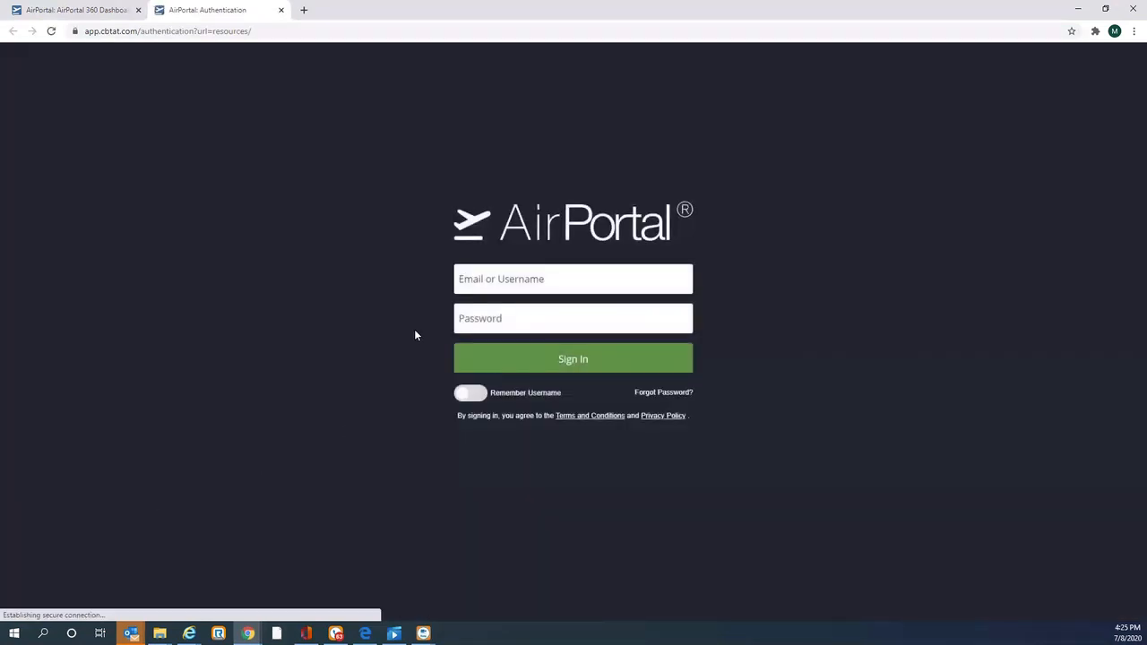
left_click(492, 282)
left_click(493, 311)
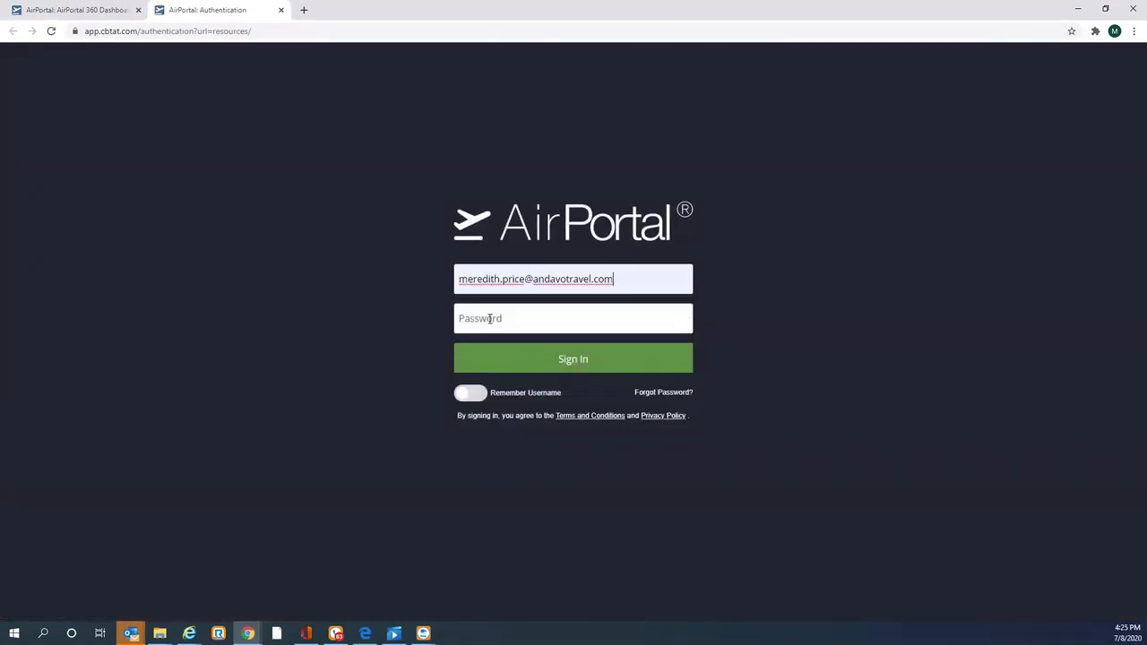
type("••••")
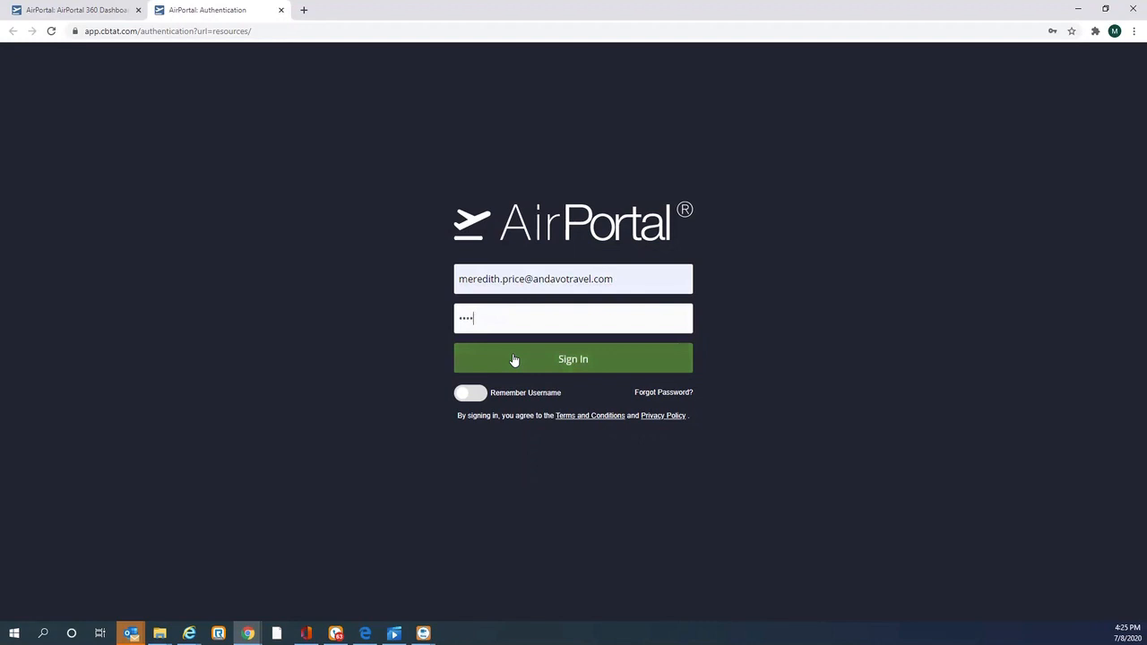
type("•••••")
left_click(514, 359)
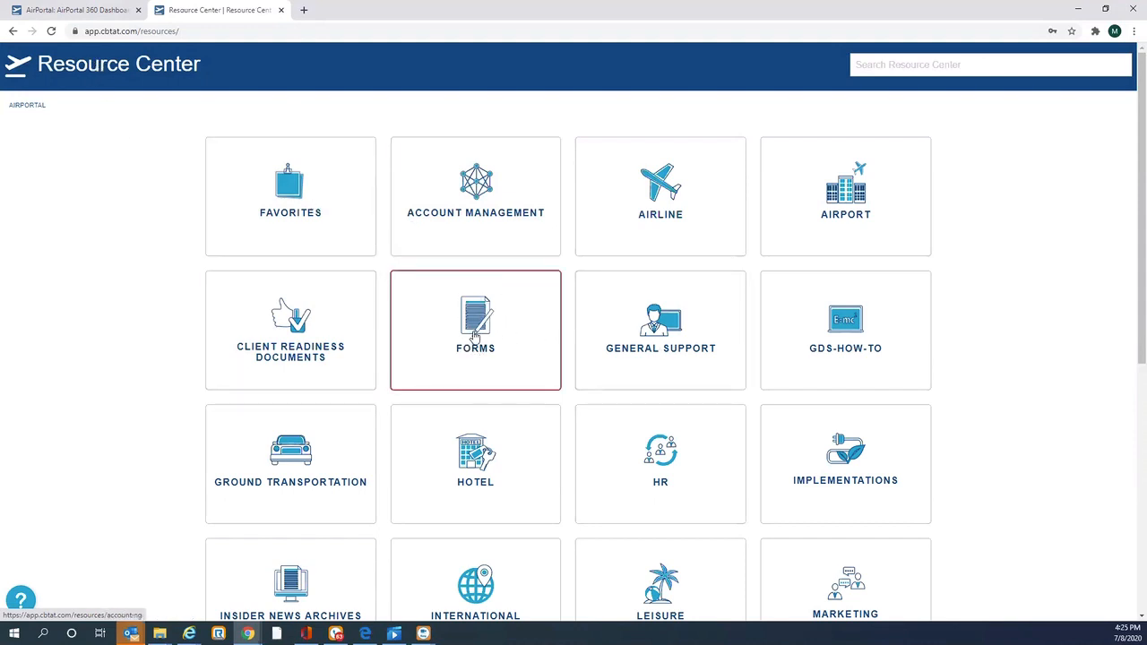
Step: Open the online Charge Request form from the Resource Center's Forms section and review its fields
left_click(475, 339)
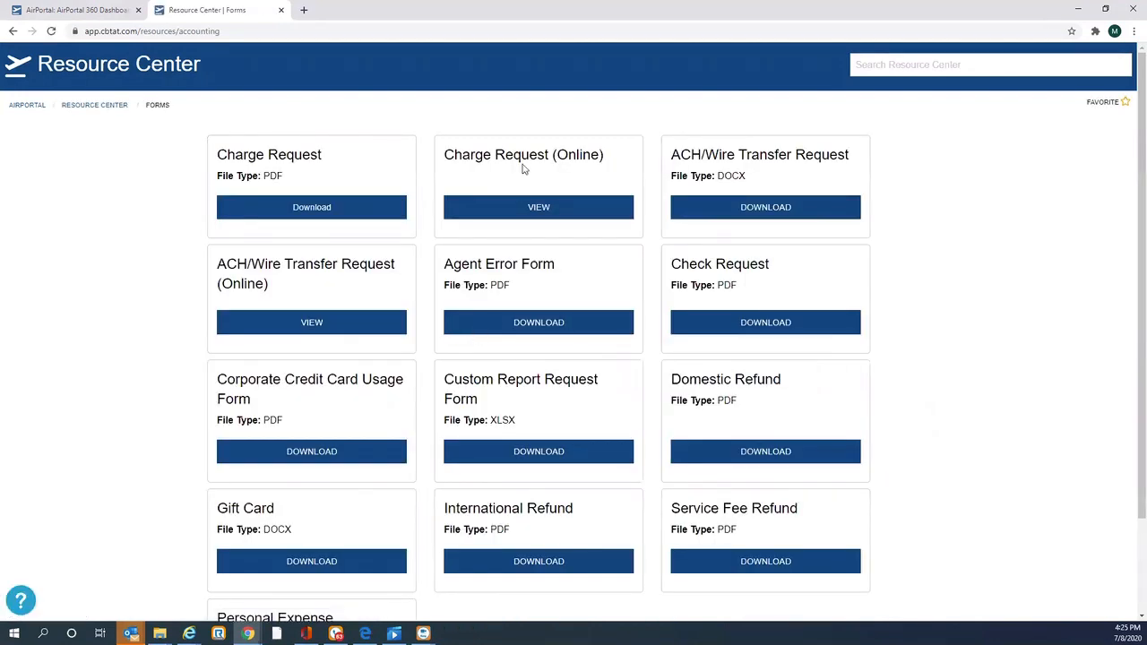
left_click(534, 206)
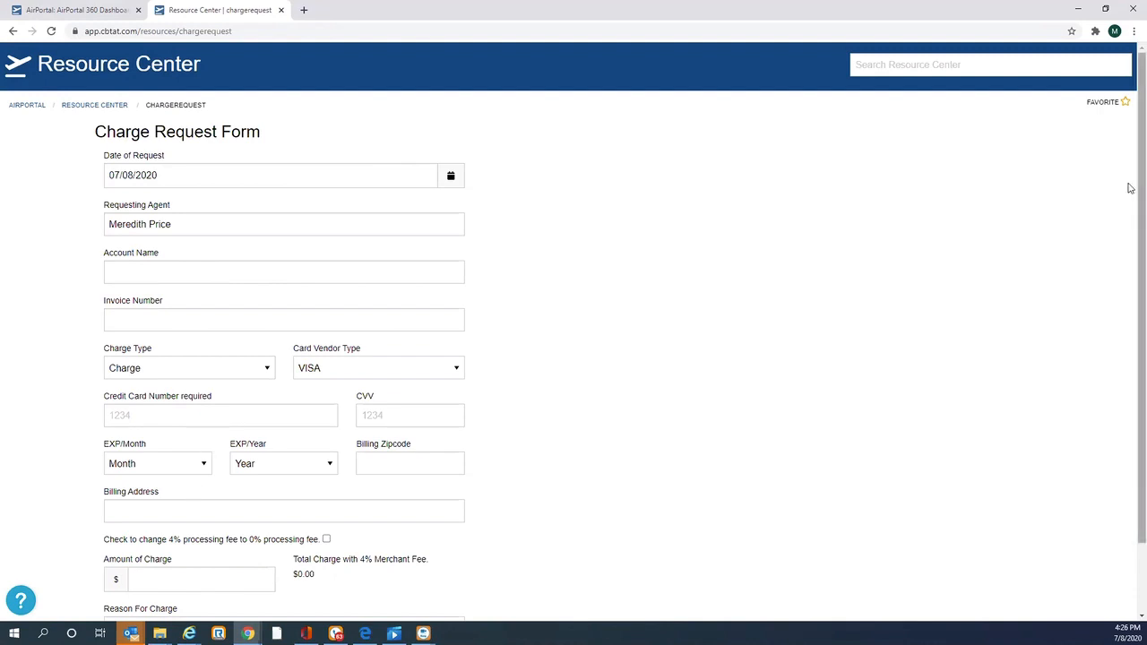
scroll(1132, 188, "down", 2)
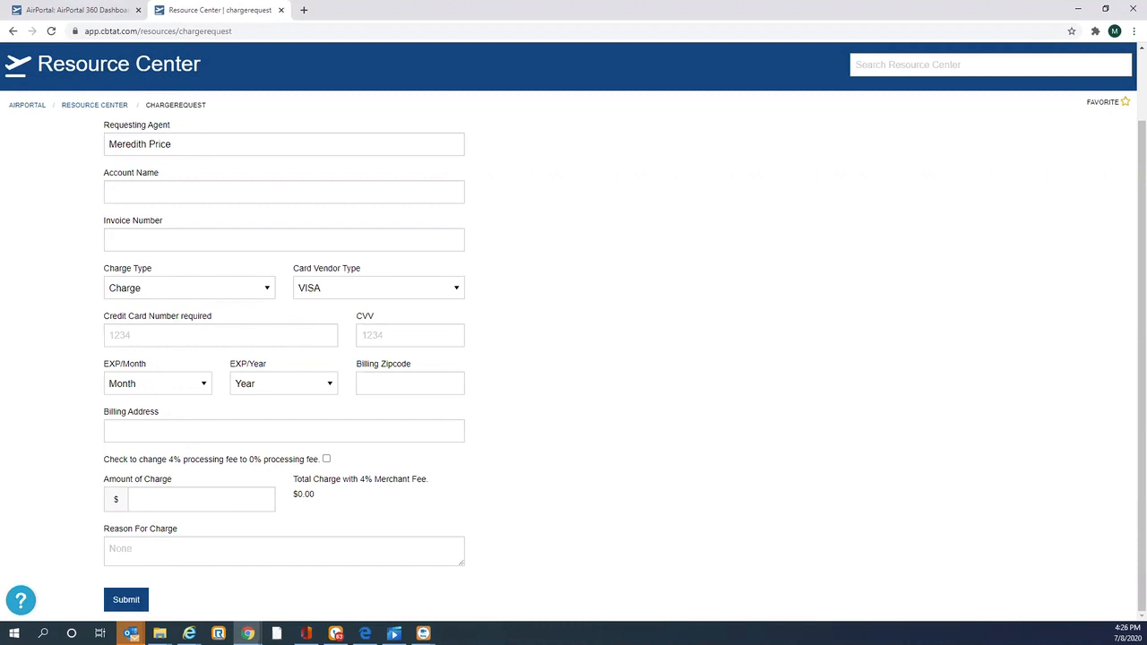
Step: Switch back to the ClientBase Online window showing the service fee res card
mouse_move(189, 633)
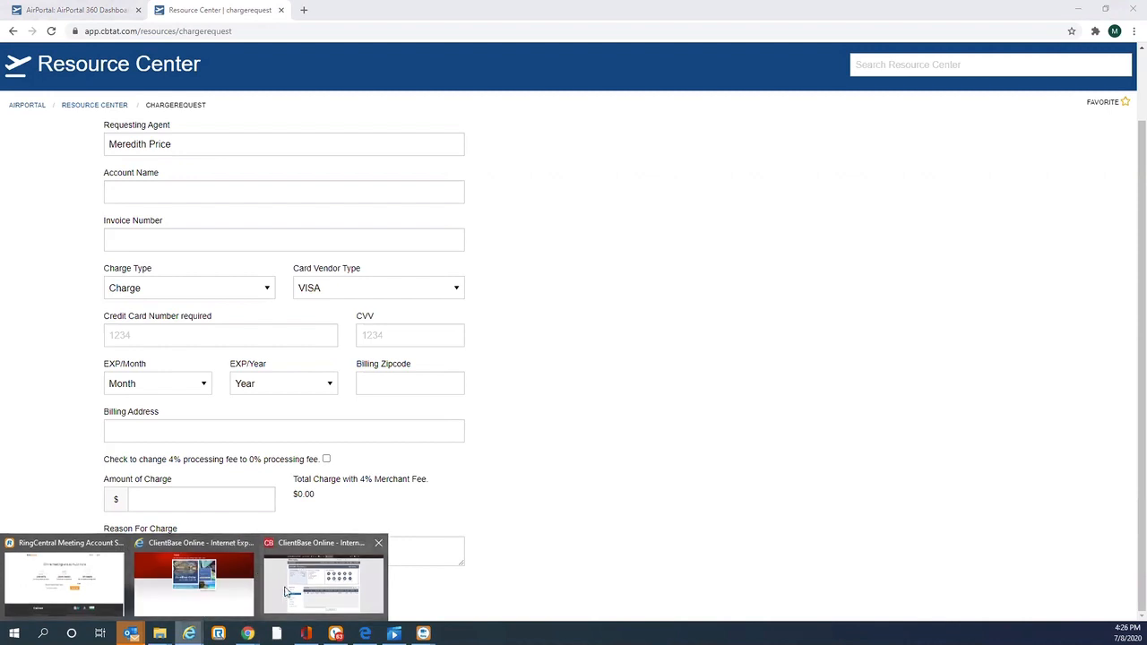
left_click(285, 595)
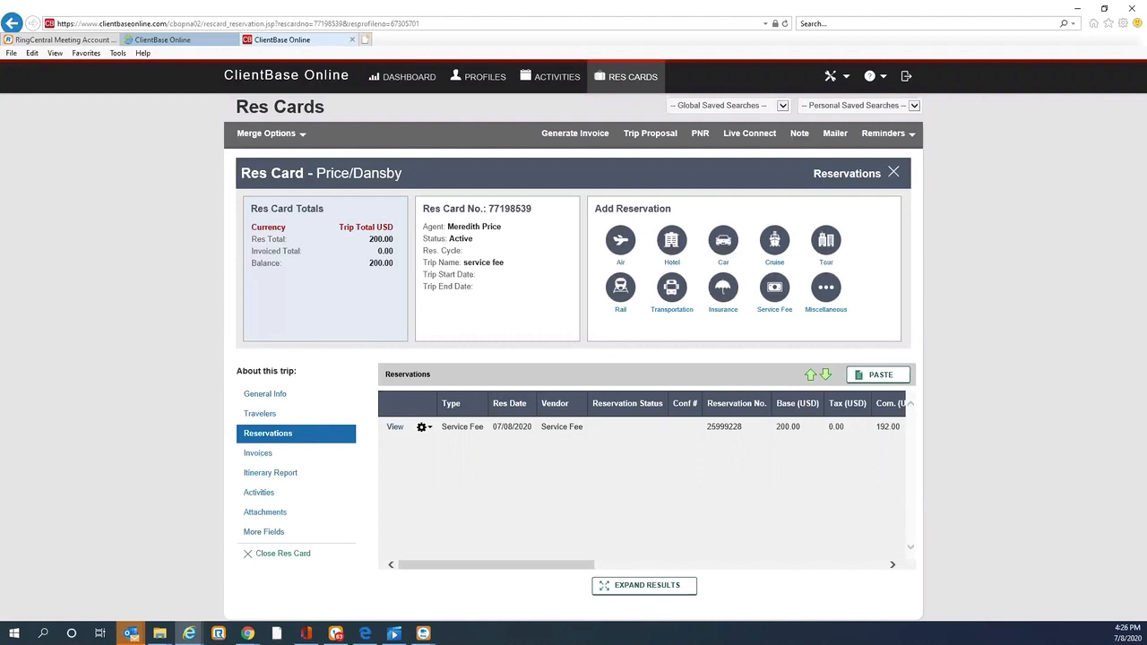
left_click(1078, 9)
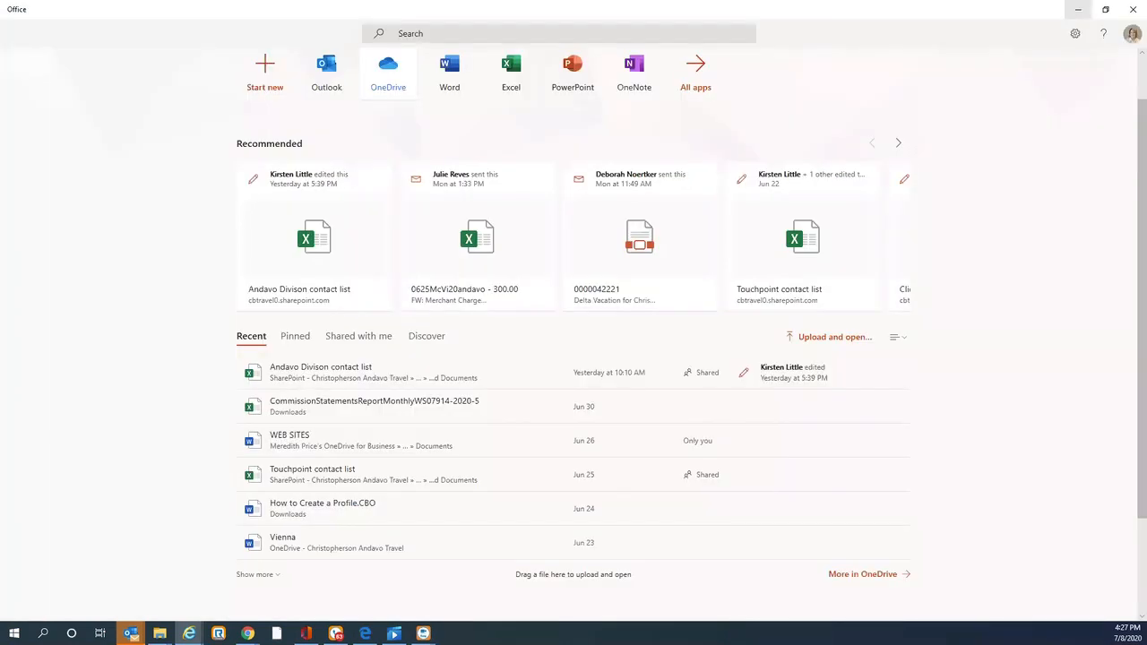
left_click(1078, 9)
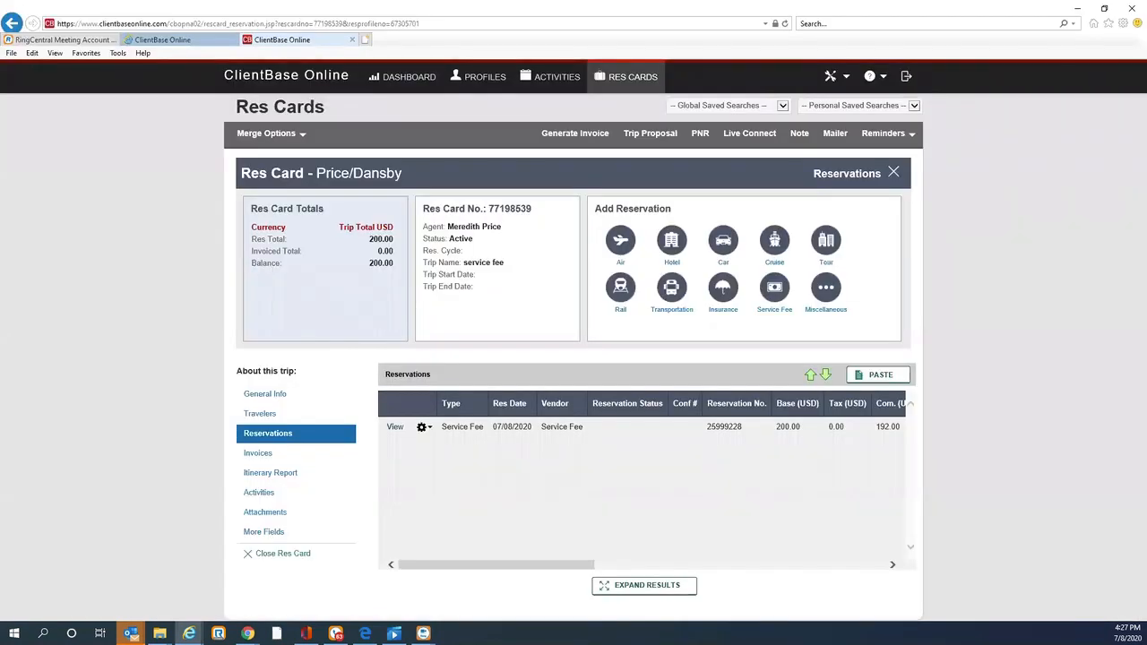